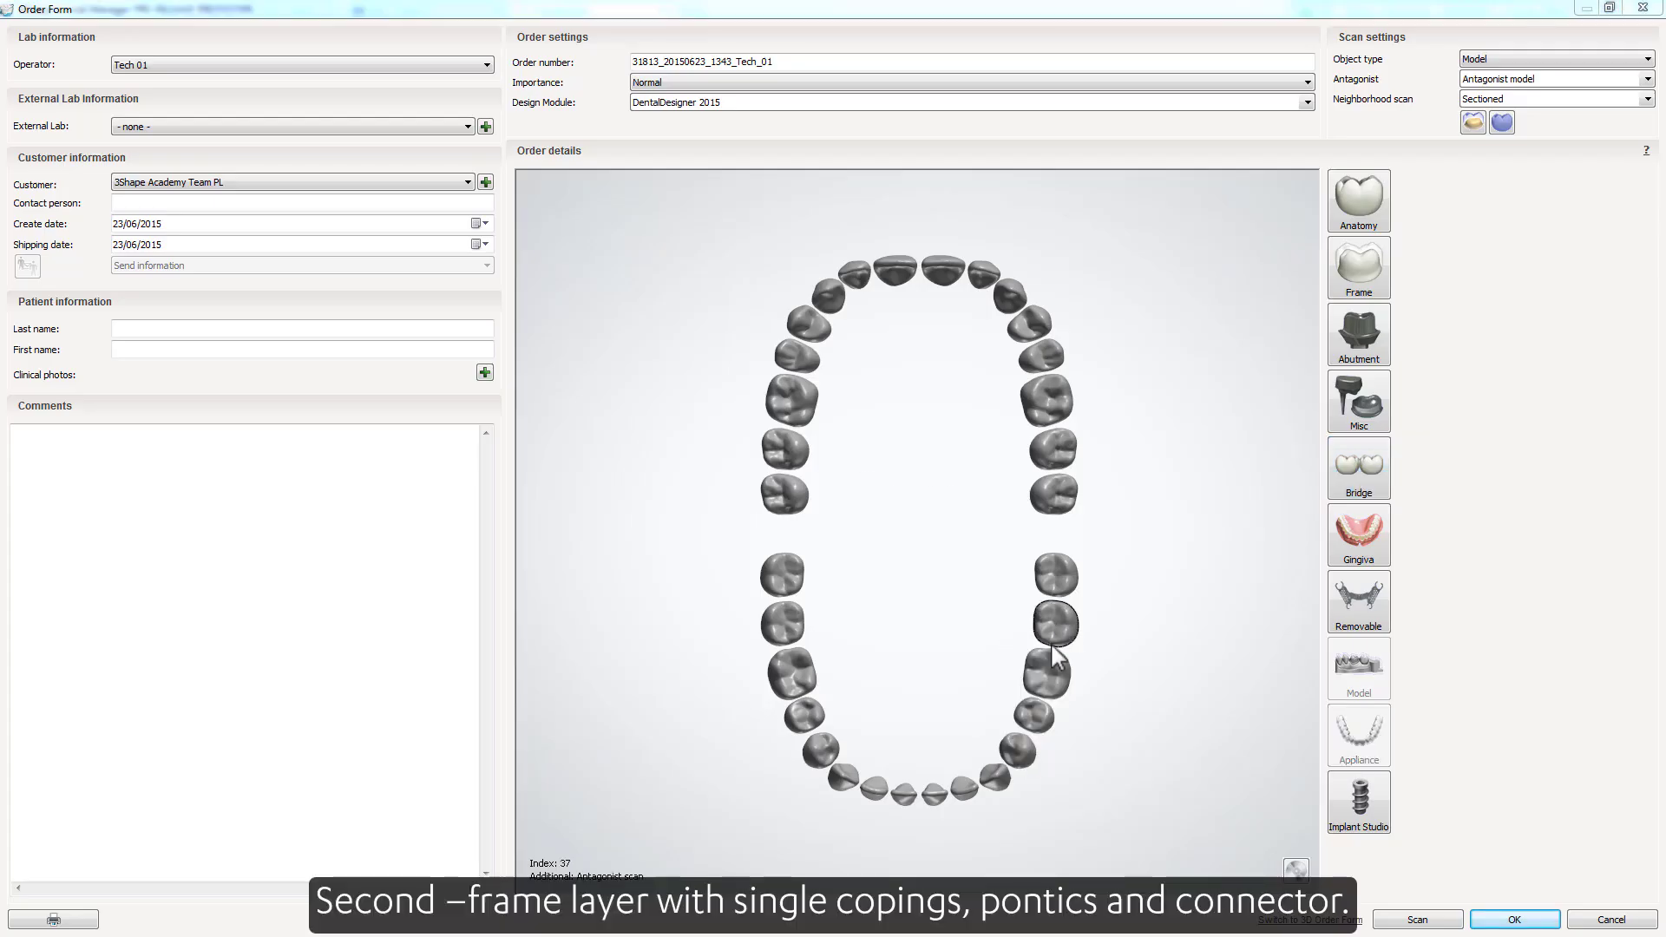
Mark teeth 37 and 34 as Zr Coping (tangent) frame copings in the second, frame layer
{"action": "left_click", "coordinate": [1017, 751], "text": "ctrl"}
{"action": "left_click", "coordinate": [1365, 277]}
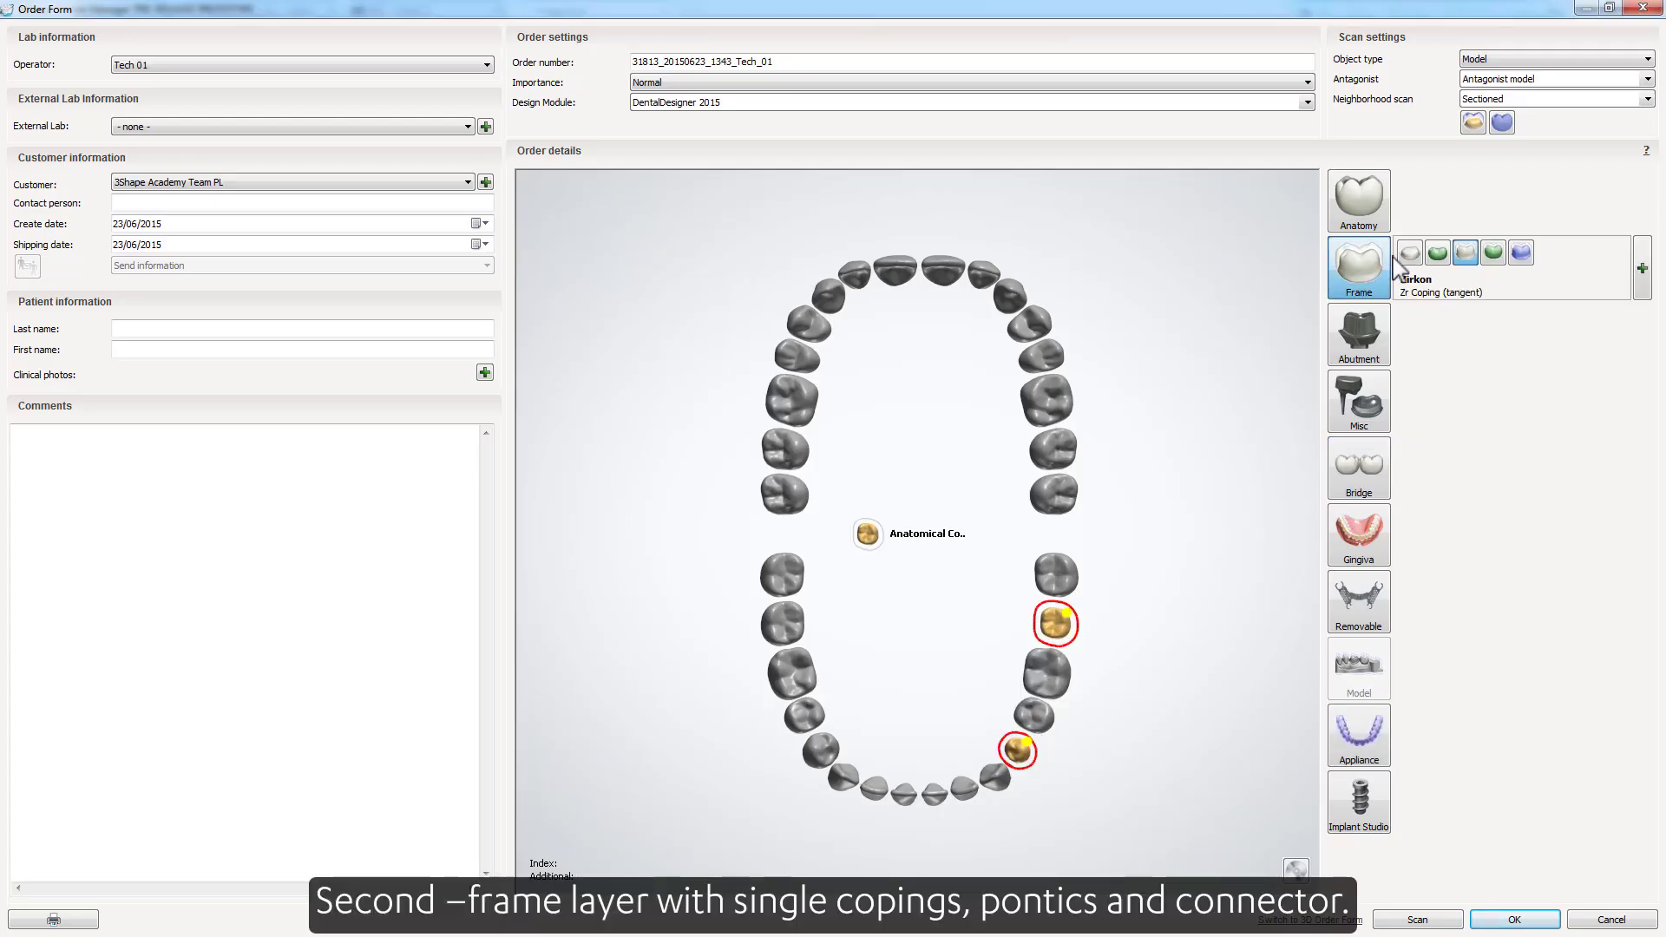
{"action": "left_click", "coordinate": [1407, 254]}
Set teeth 36 and 35 as library pontics and join the frame units 37 to 34 into a bridge
{"action": "left_click_drag", "start_coordinate": [1031, 719], "coordinate": [1053, 675]}
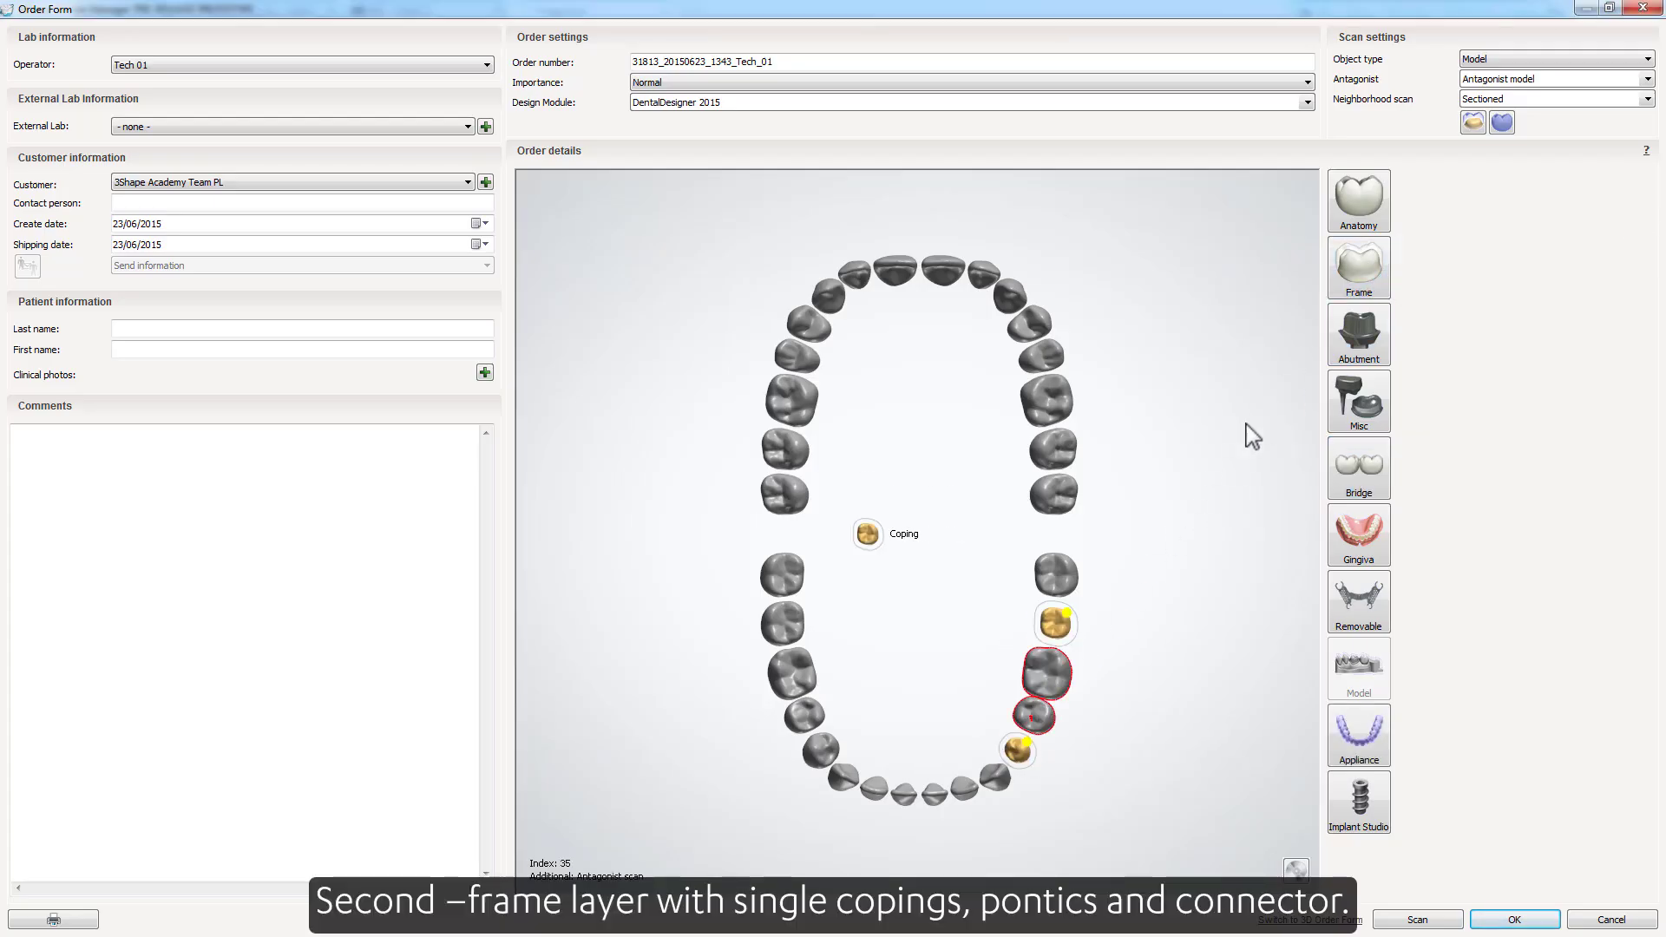
{"action": "mouse_move", "coordinate": [1365, 268]}
{"action": "left_click", "coordinate": [1439, 252]}
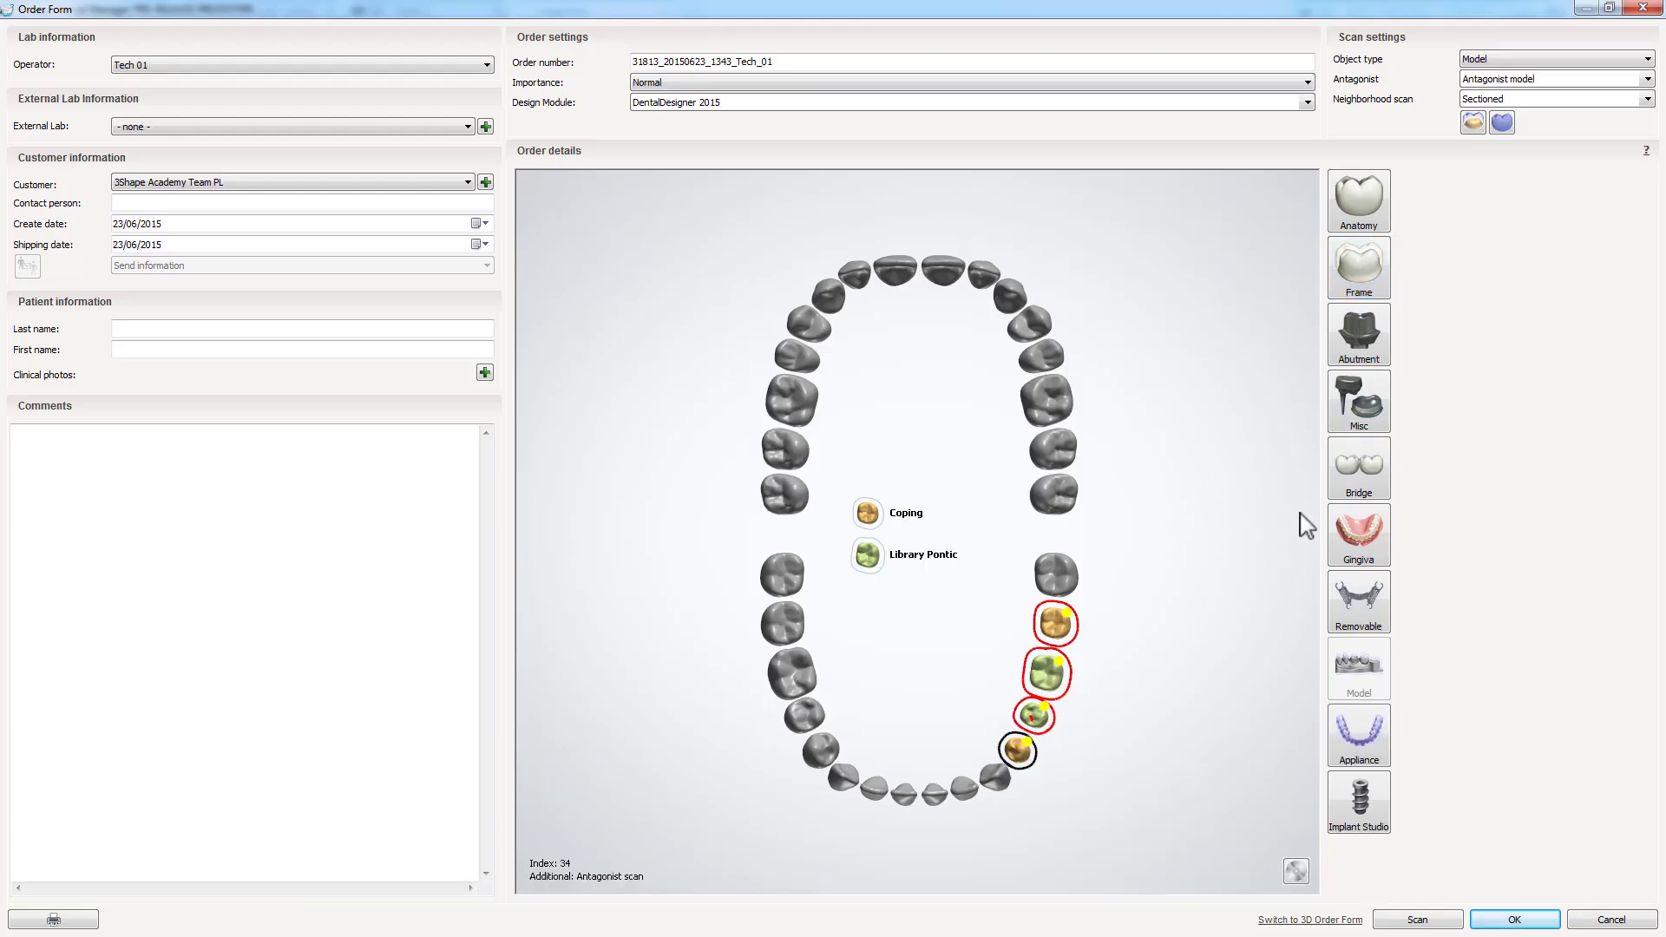
{"action": "left_click", "coordinate": [1360, 476]}
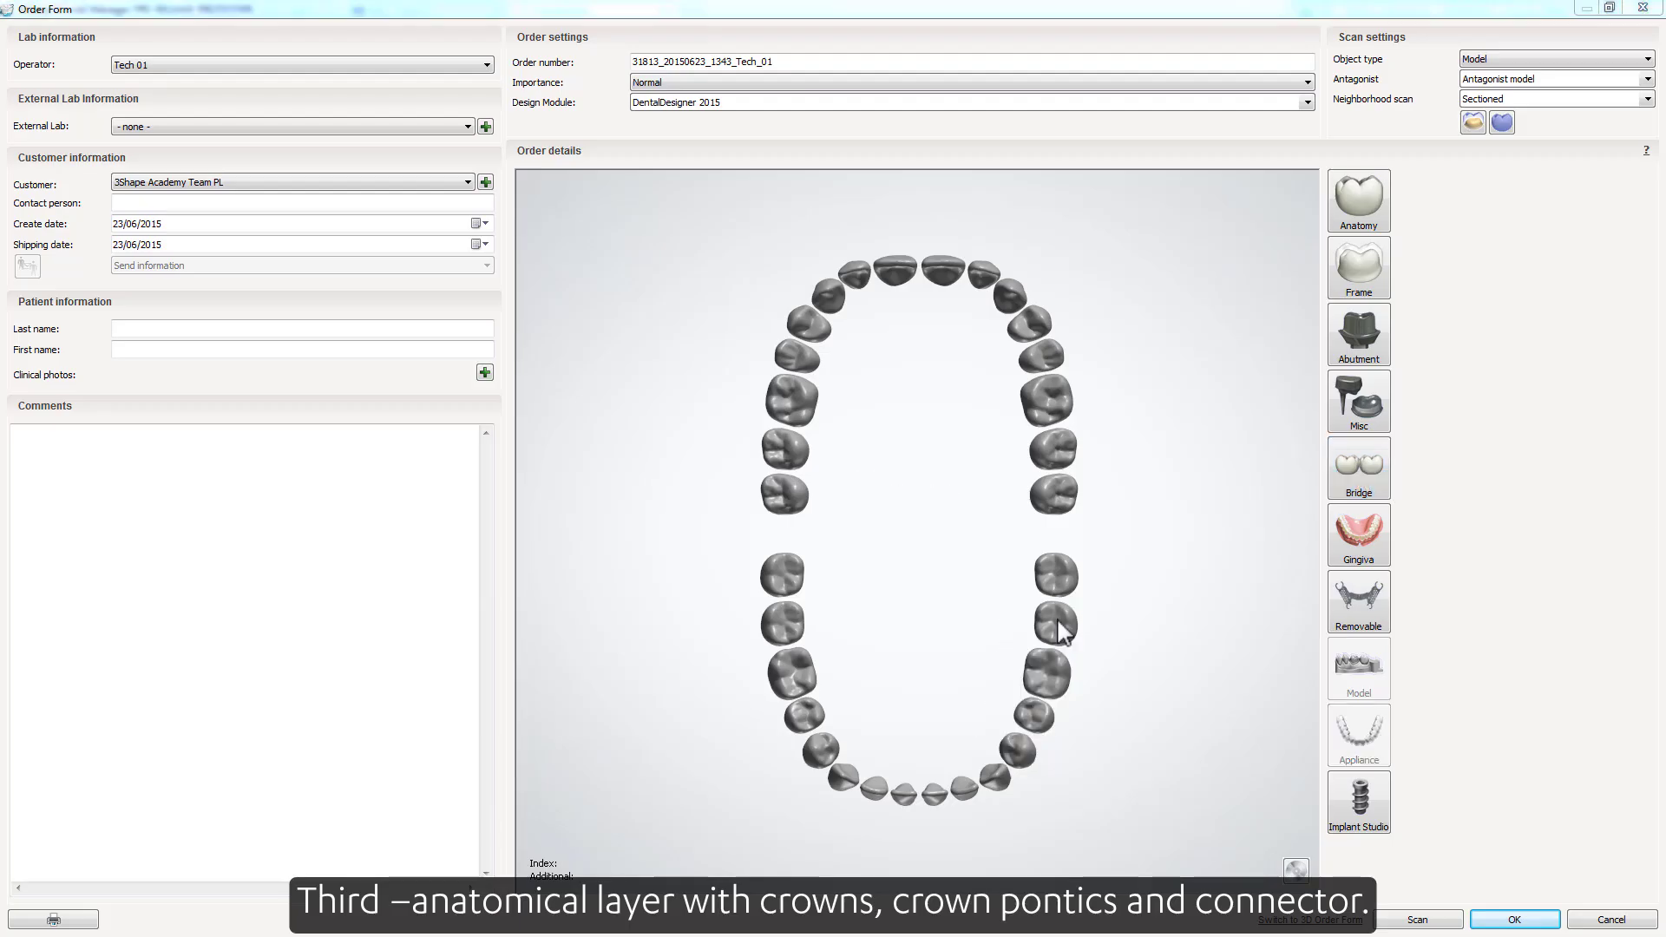
In the third, anatomical layer, set teeth 37 and 34 as crowns and teeth 36 and 35 as wax crown pontics
{"action": "left_click", "coordinate": [1030, 736]}
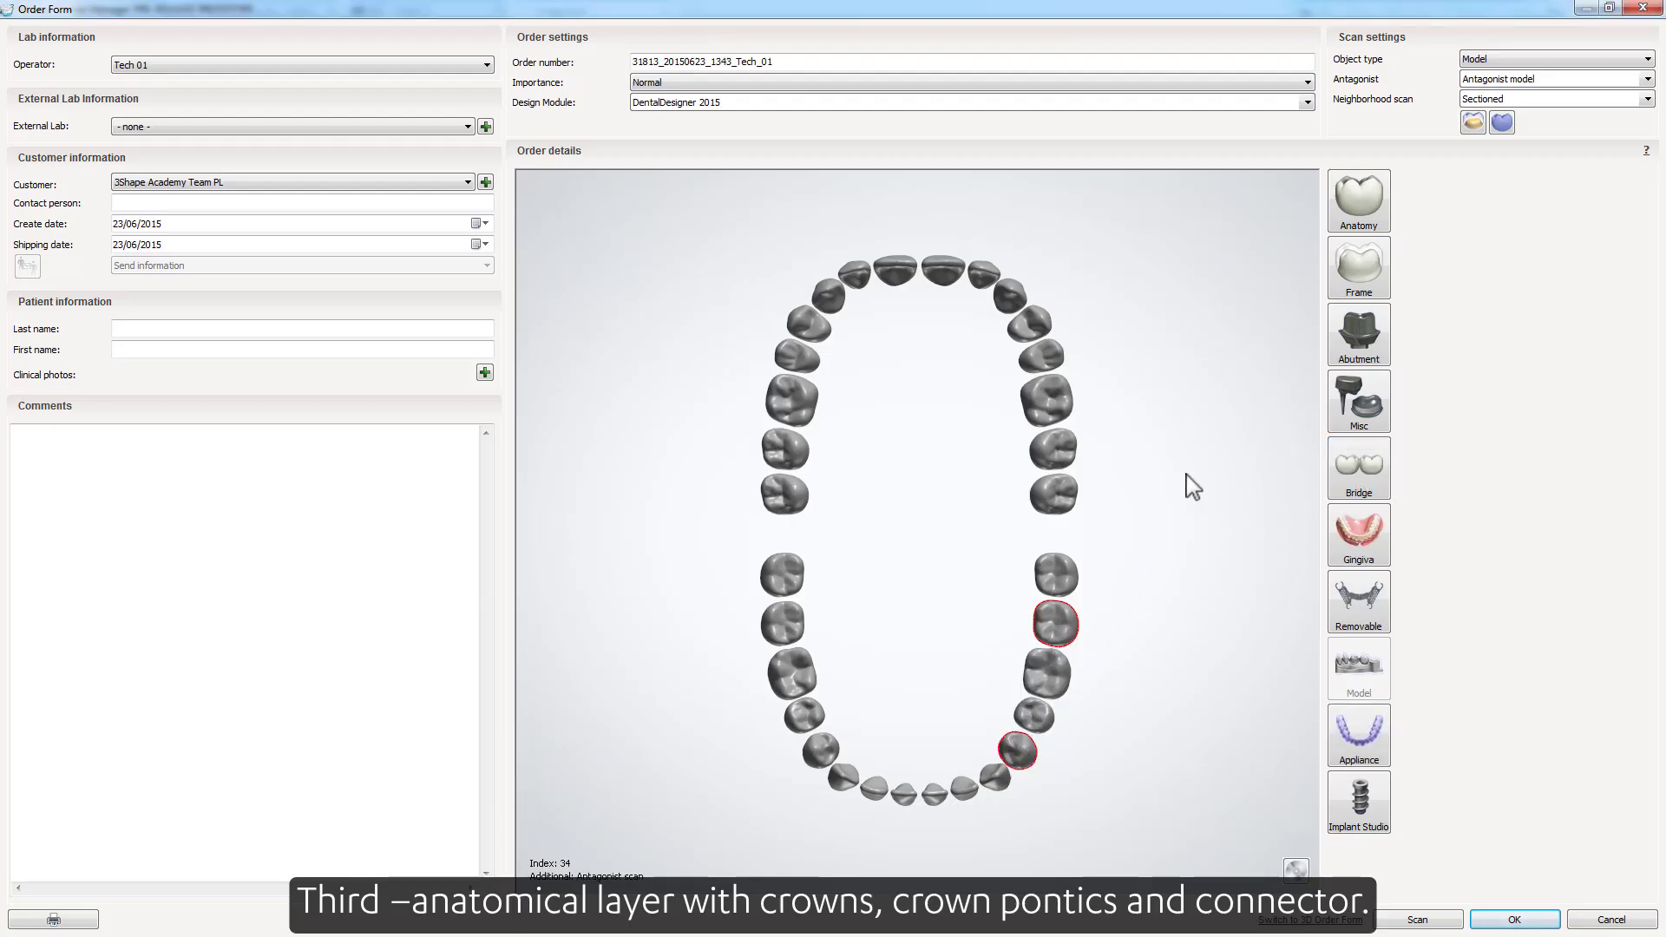
{"action": "left_click", "coordinate": [1347, 221]}
{"action": "left_click", "coordinate": [1047, 673]}
{"action": "left_click", "coordinate": [1034, 716]}
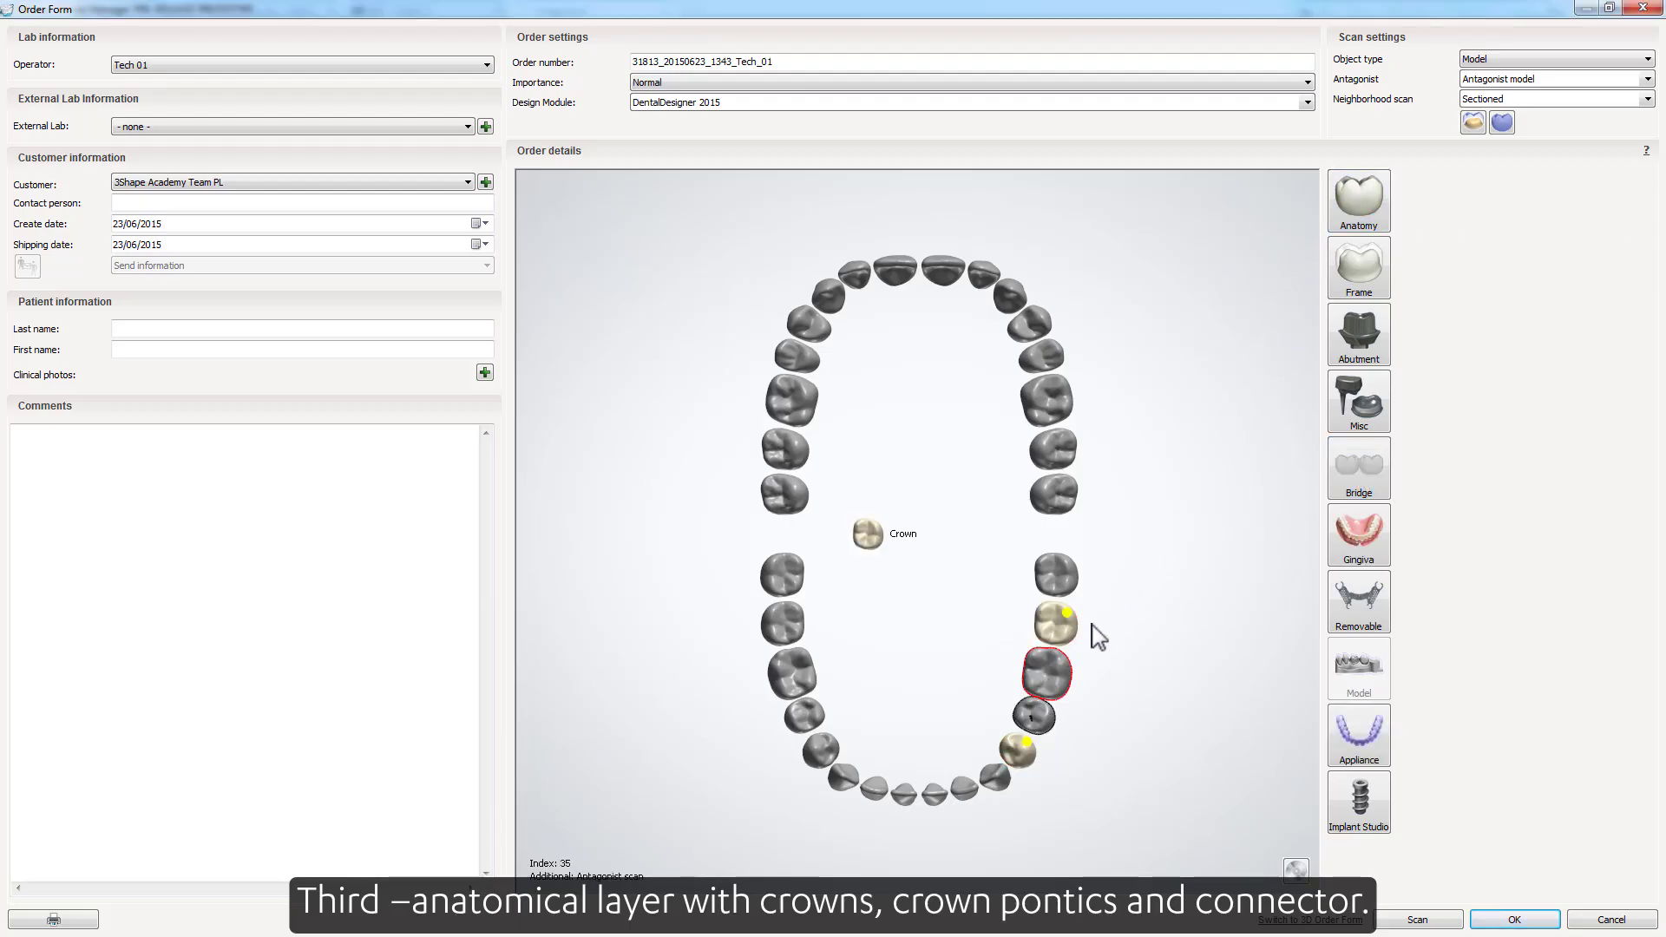
{"action": "left_click", "coordinate": [1410, 186]}
{"action": "left_click", "coordinate": [1438, 185]}
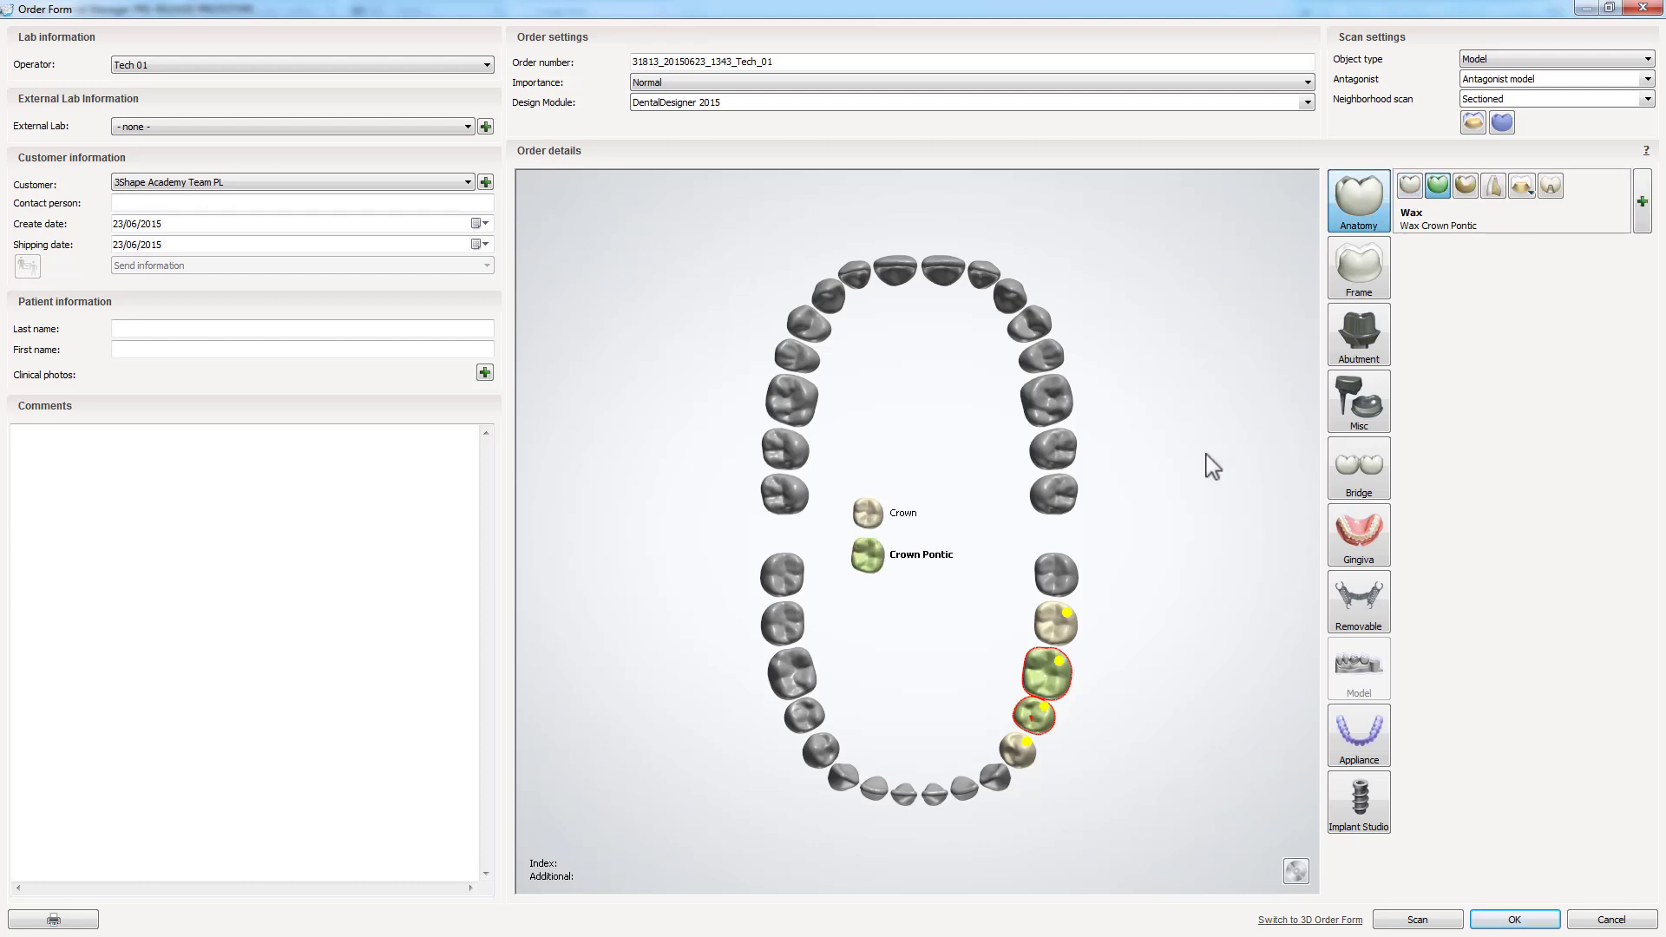
Select all four anatomical units from 37 to 34 and connect them as a bridge
{"action": "left_click", "coordinate": [1056, 623]}
{"action": "left_click", "coordinate": [1047, 673]}
{"action": "left_click", "coordinate": [1034, 716]}
{"action": "left_click", "coordinate": [1017, 748]}
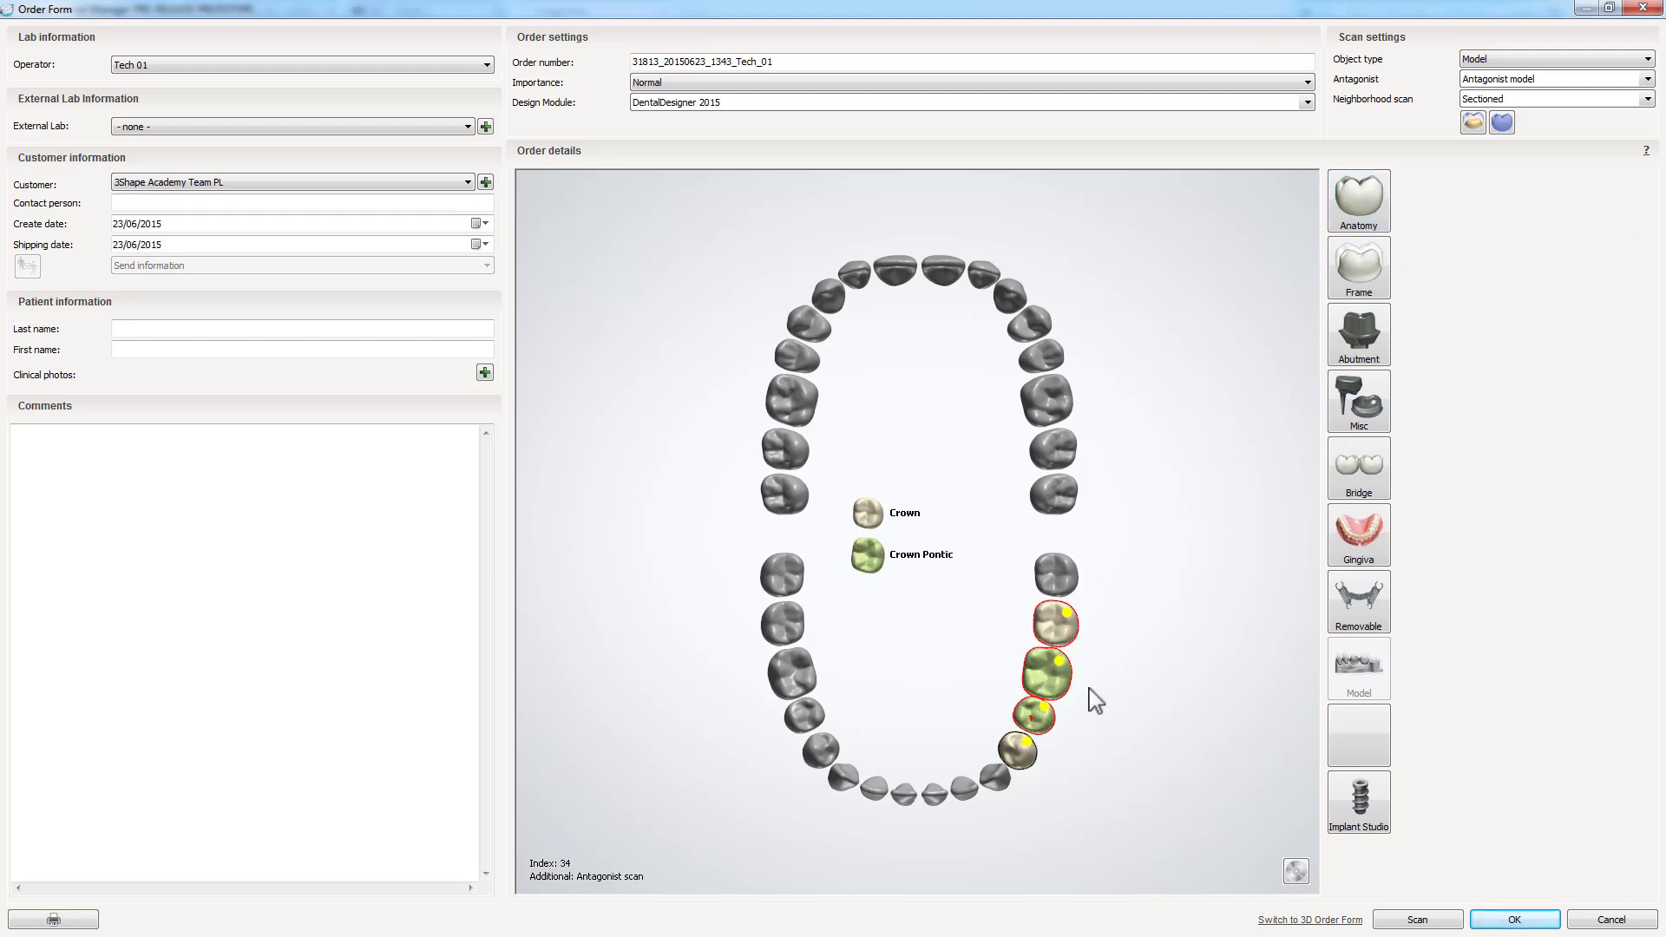
{"action": "left_click", "coordinate": [1362, 473]}
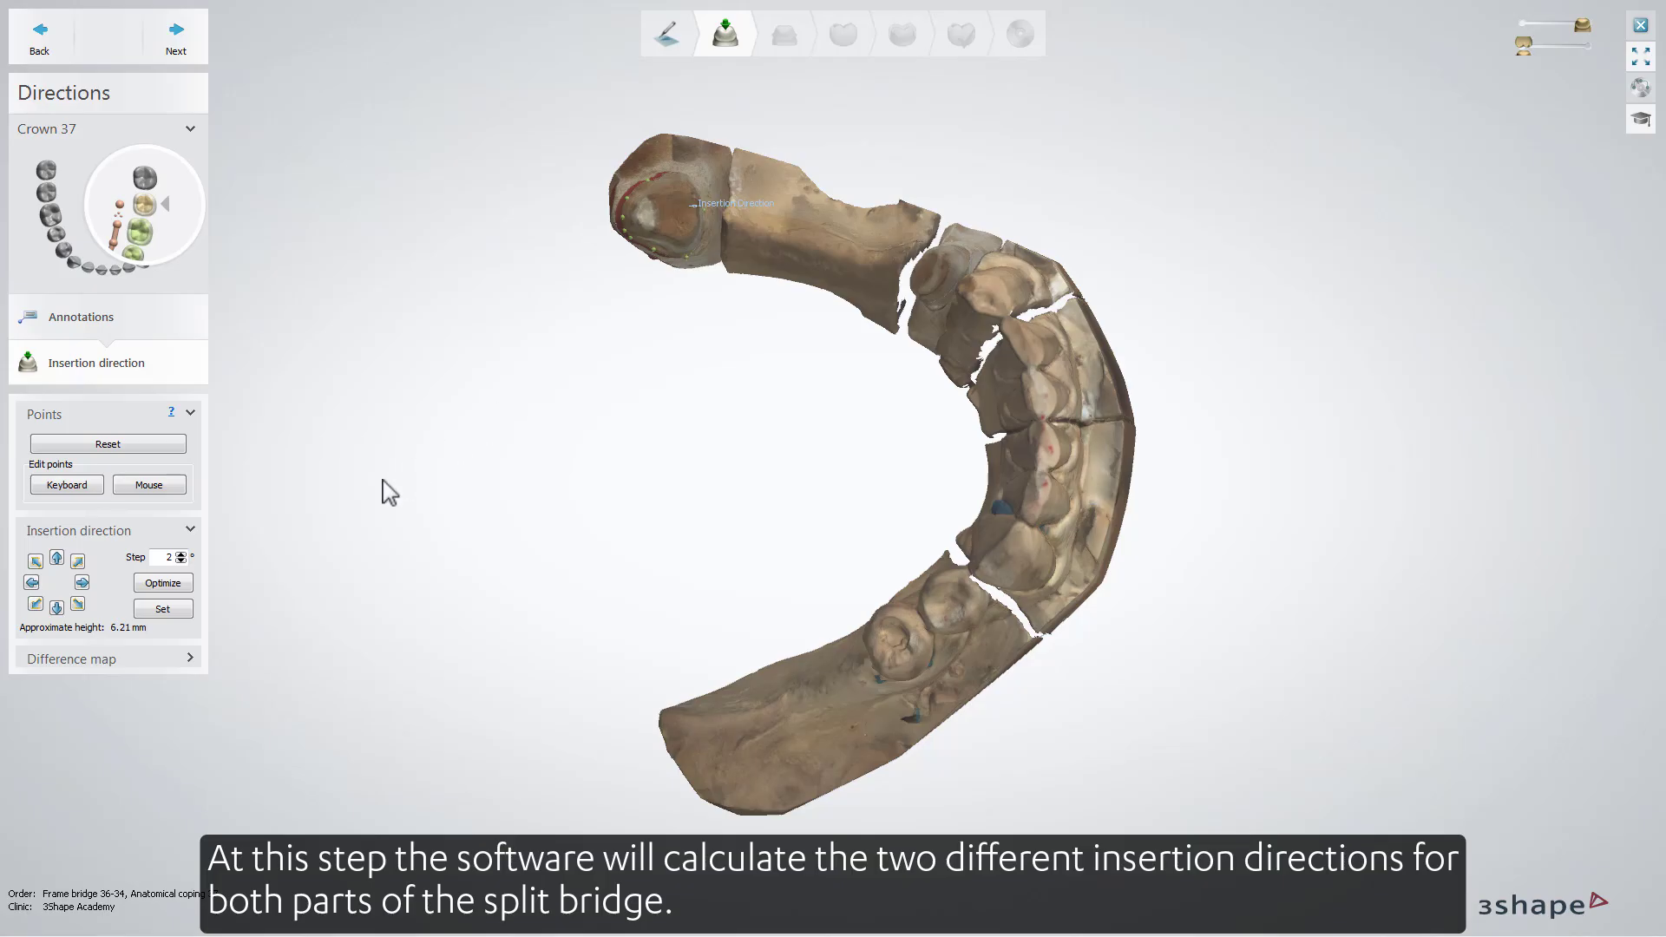
Set the insertion direction for the first part of the split bridge, then for the second part
{"action": "left_click", "coordinate": [184, 609]}
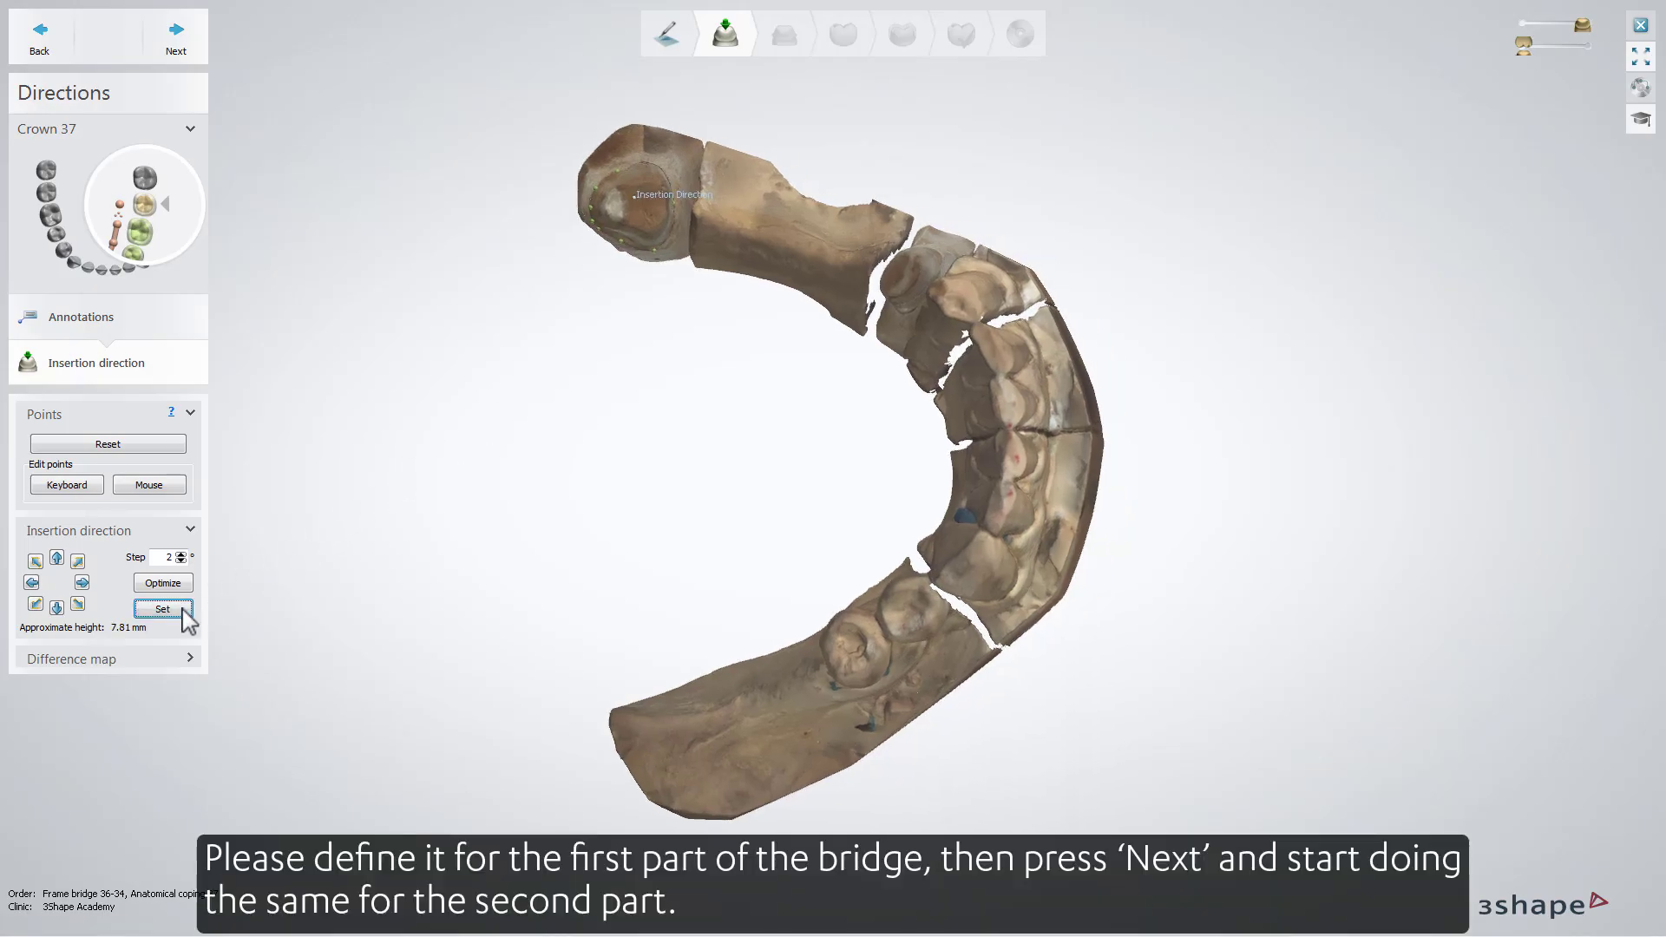
{"action": "left_click", "coordinate": [189, 40]}
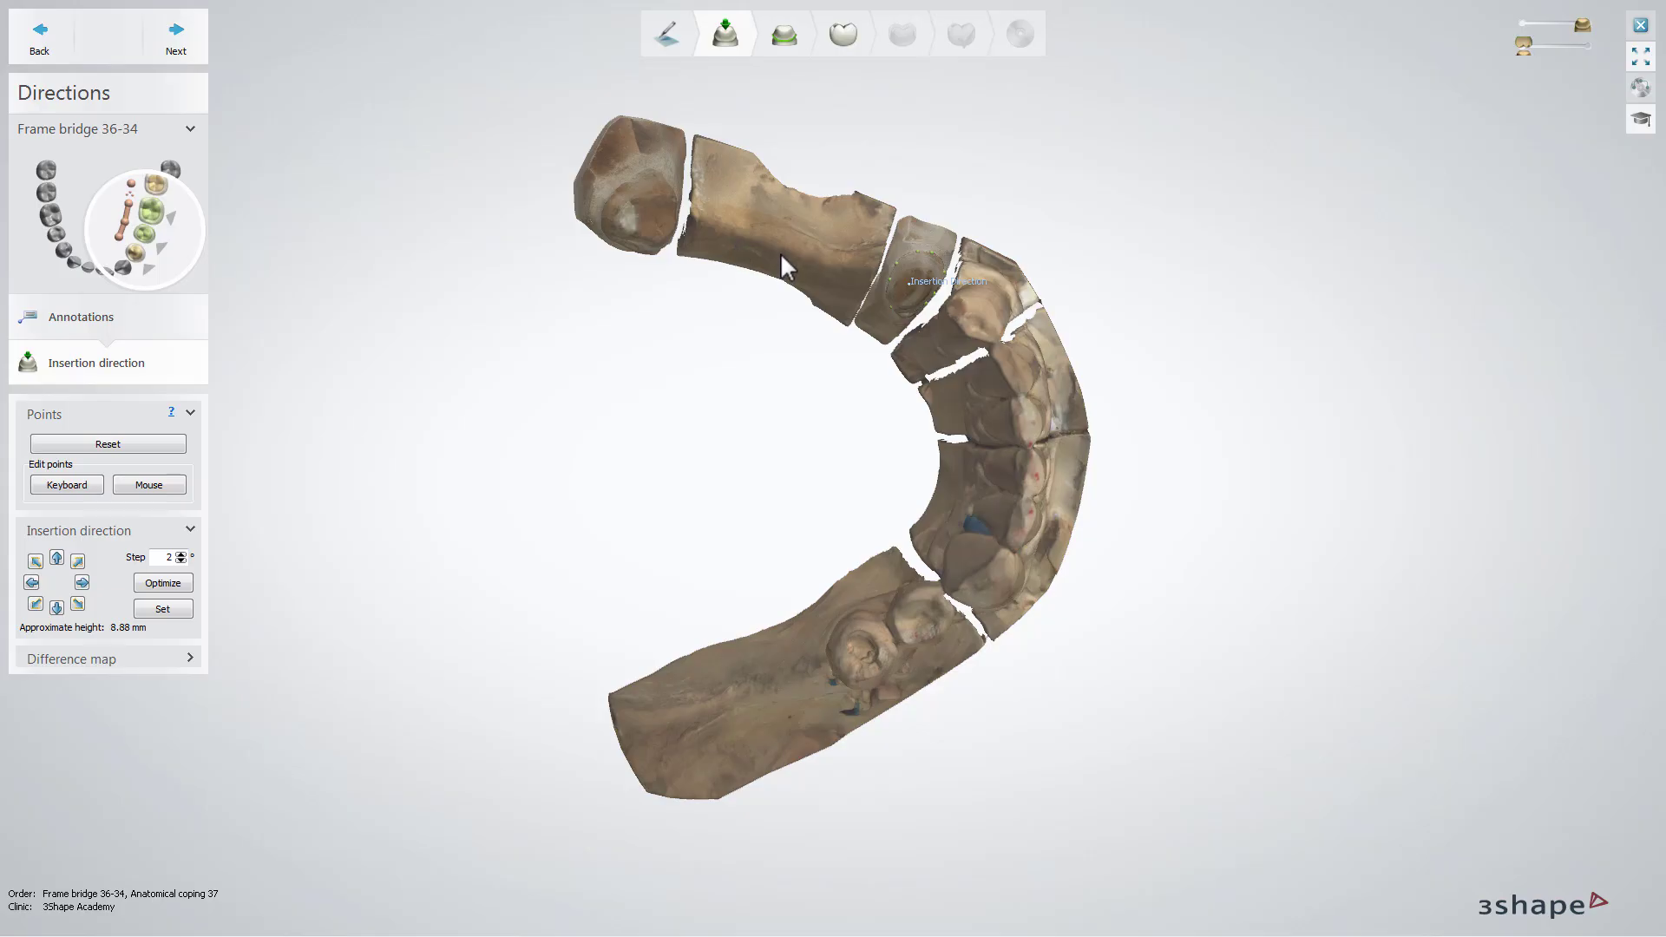
{"action": "left_click", "coordinate": [182, 609]}
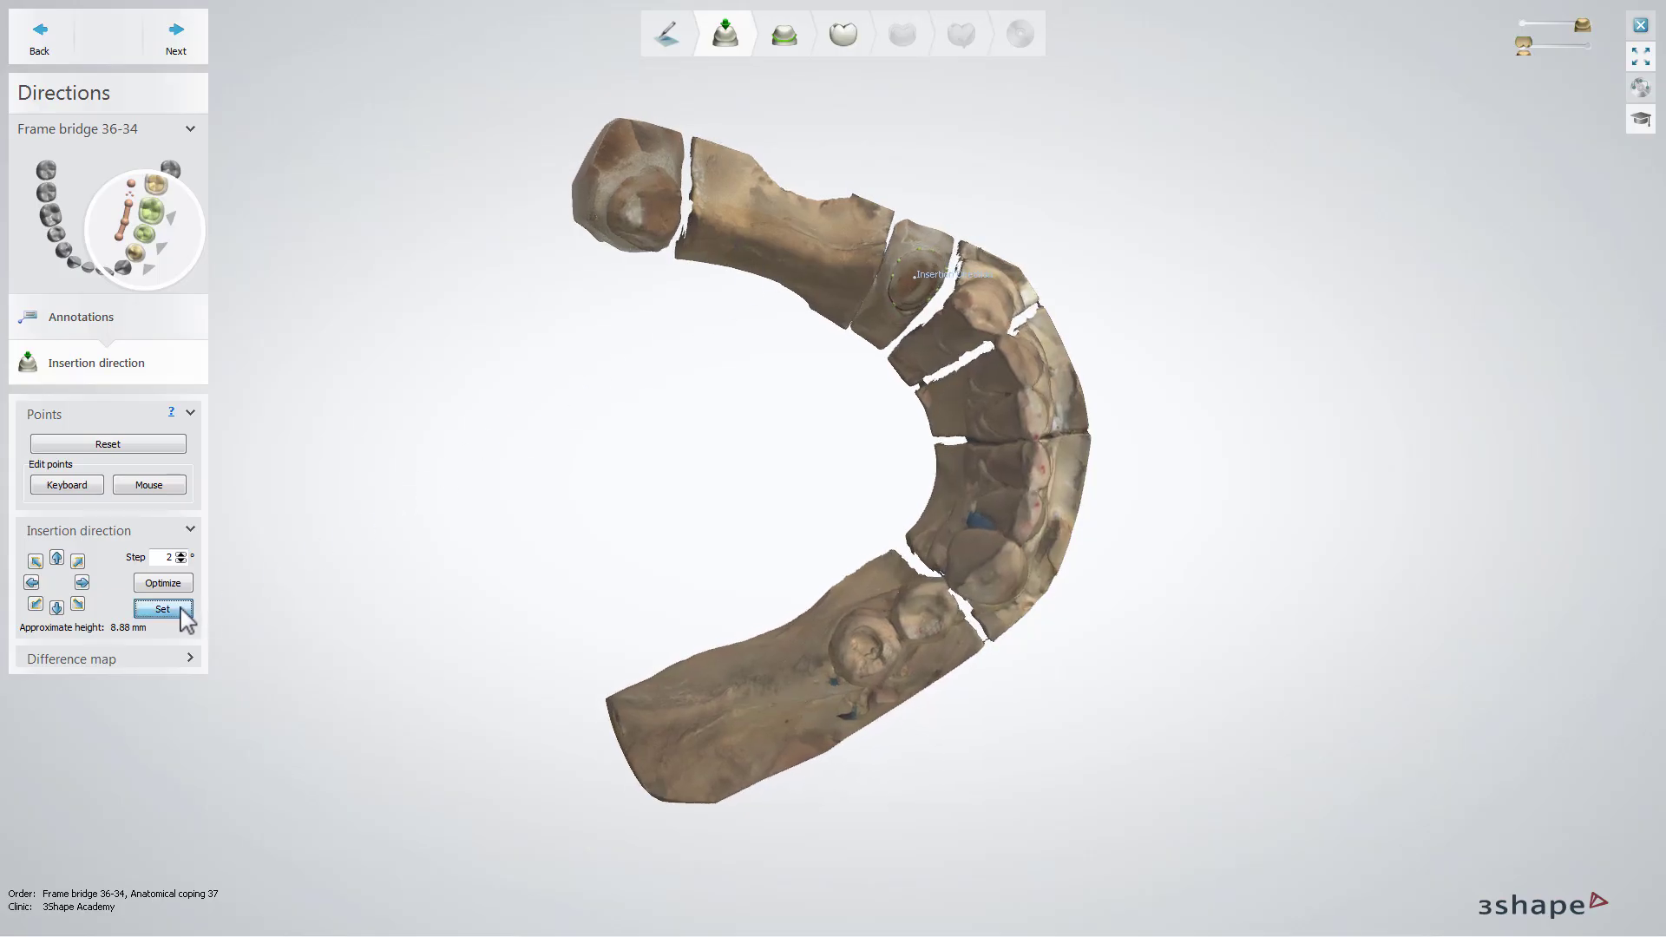
{"action": "left_click", "coordinate": [179, 39]}
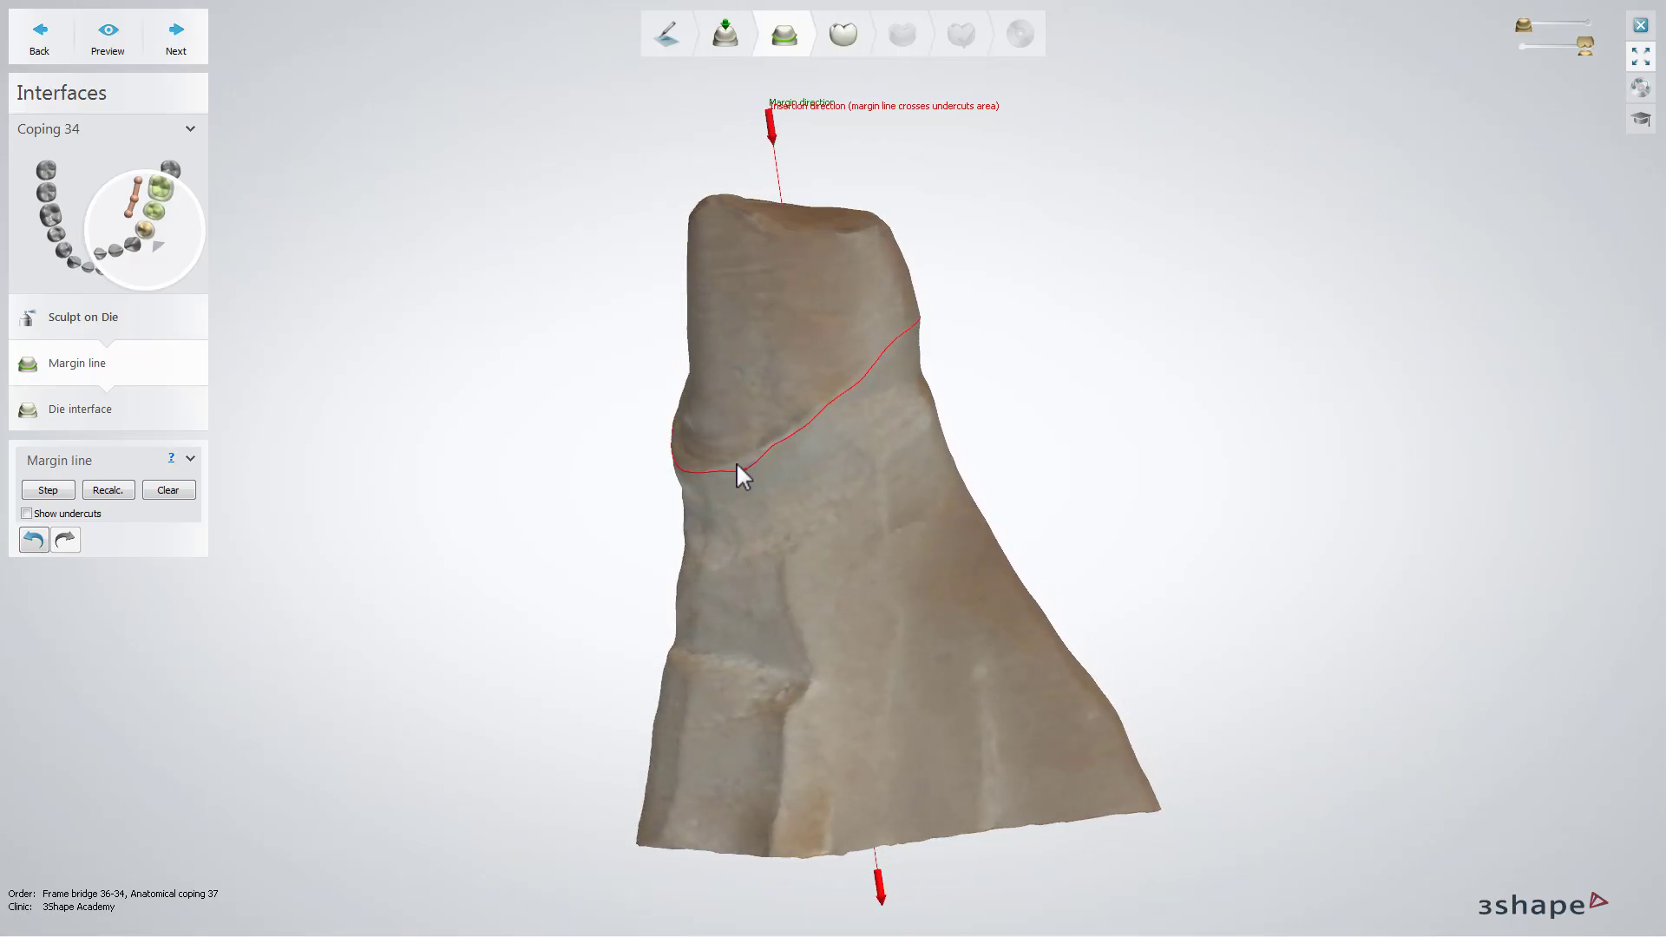
Adjust the margin line on the die of tooth 34 and accept it
{"action": "left_click_drag", "start_coordinate": [736, 463], "coordinate": [741, 461]}
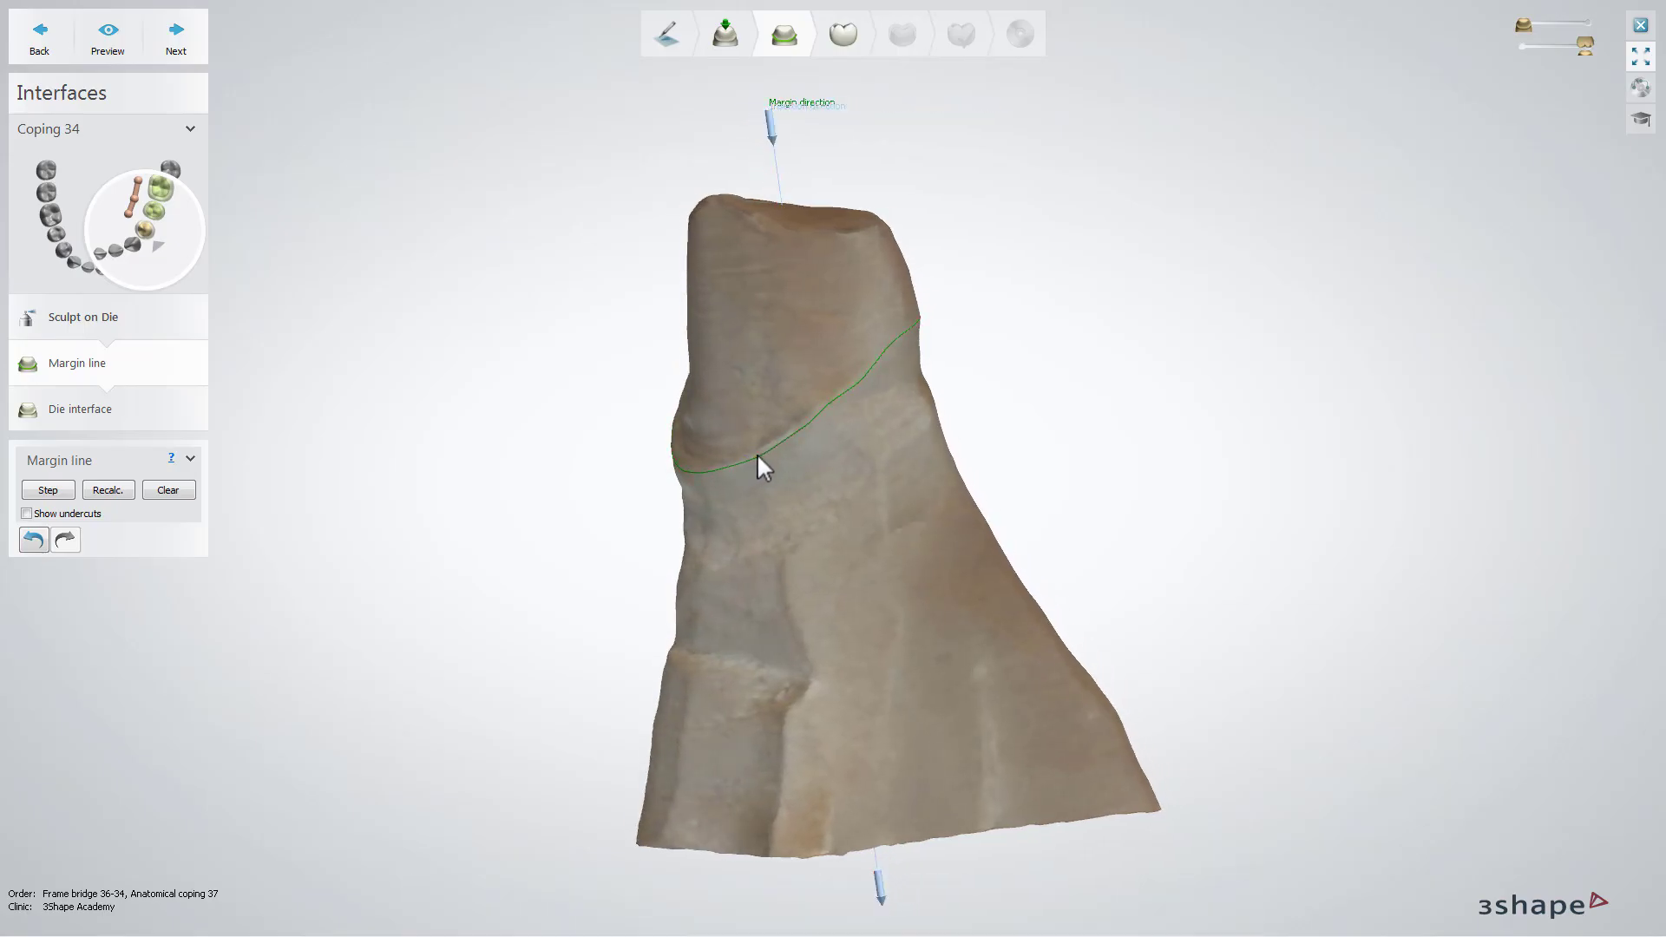
{"action": "left_click", "coordinate": [180, 44]}
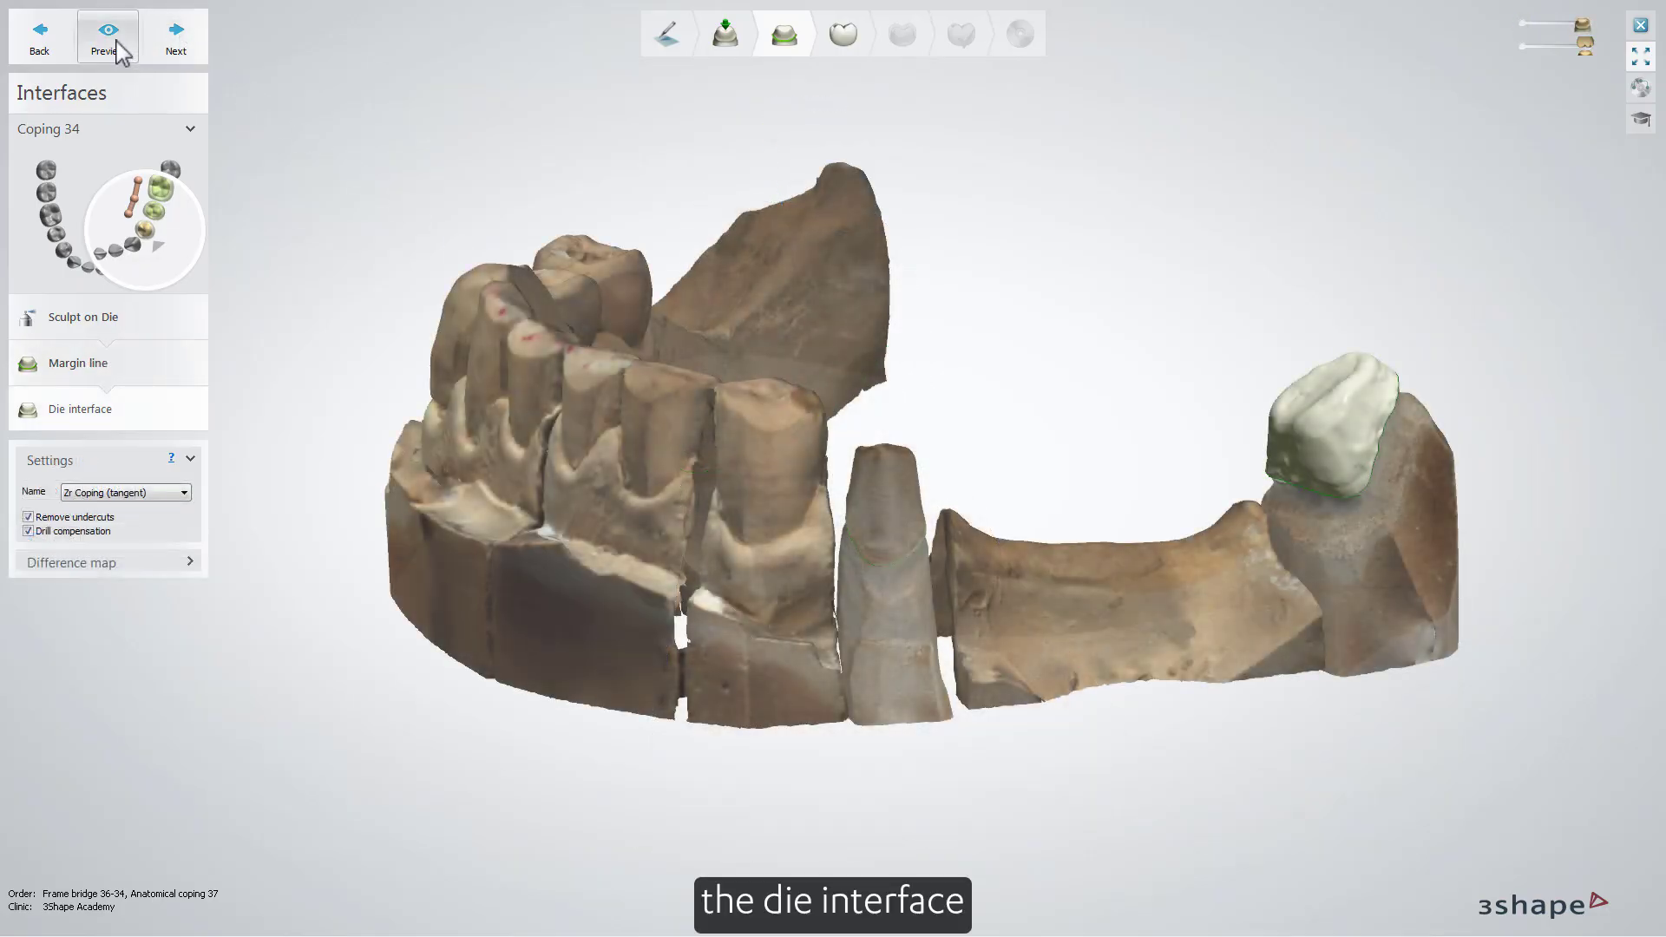
Preview the die interface and continue to anatomy design
{"action": "left_click", "coordinate": [120, 50]}
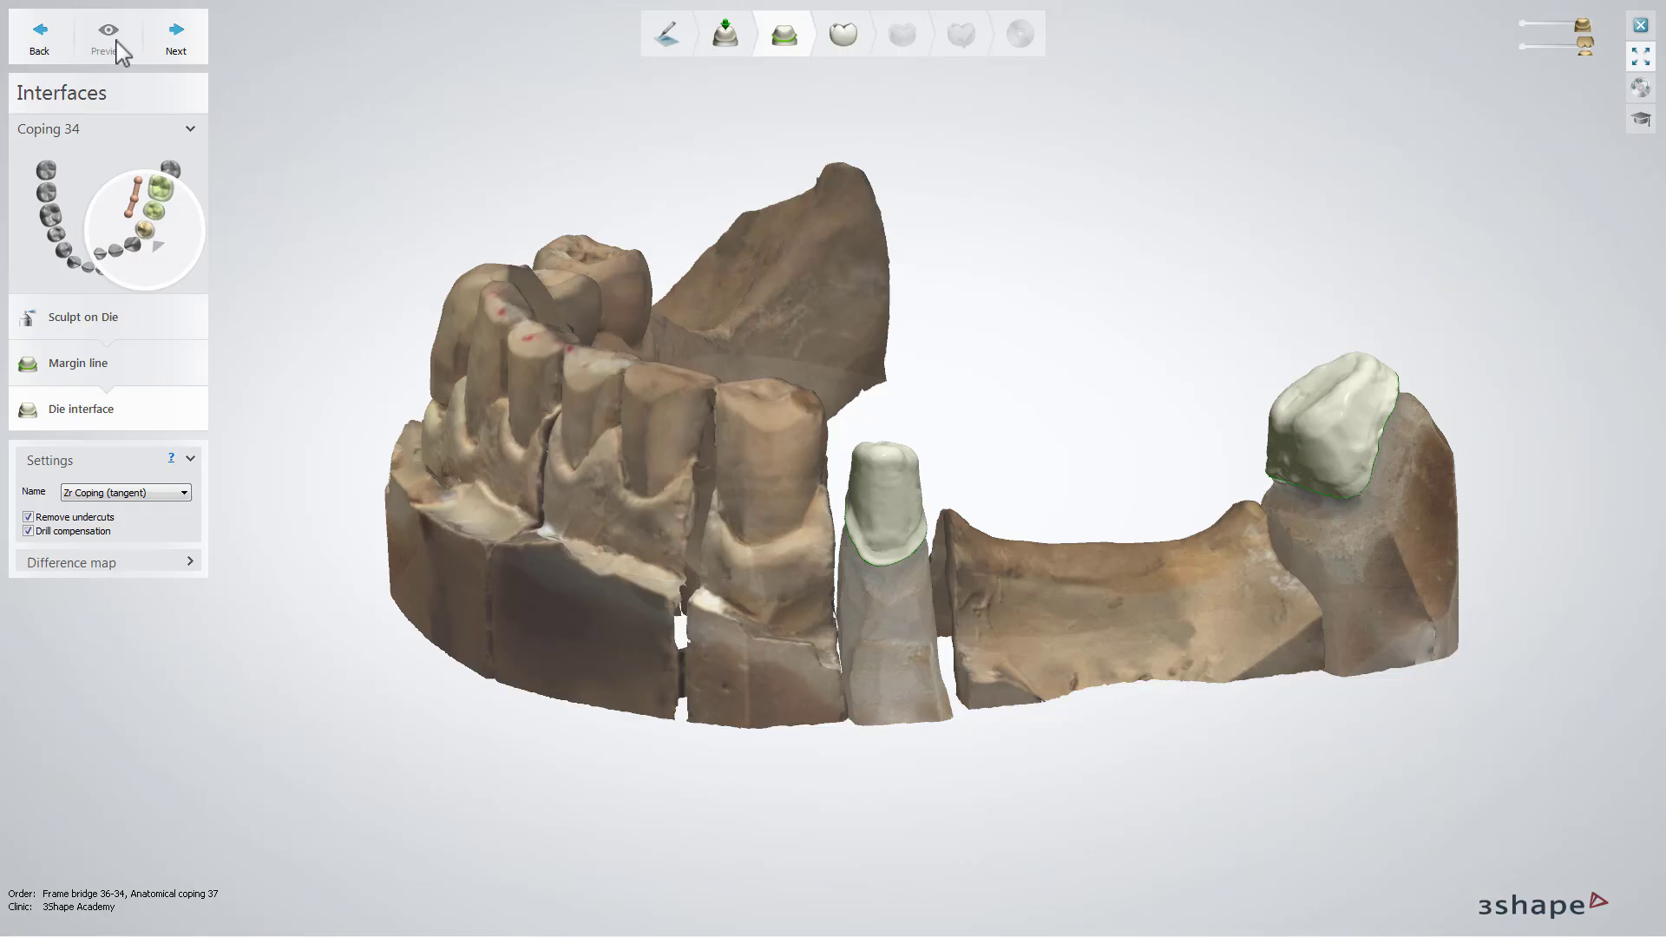
{"action": "left_click", "coordinate": [185, 48]}
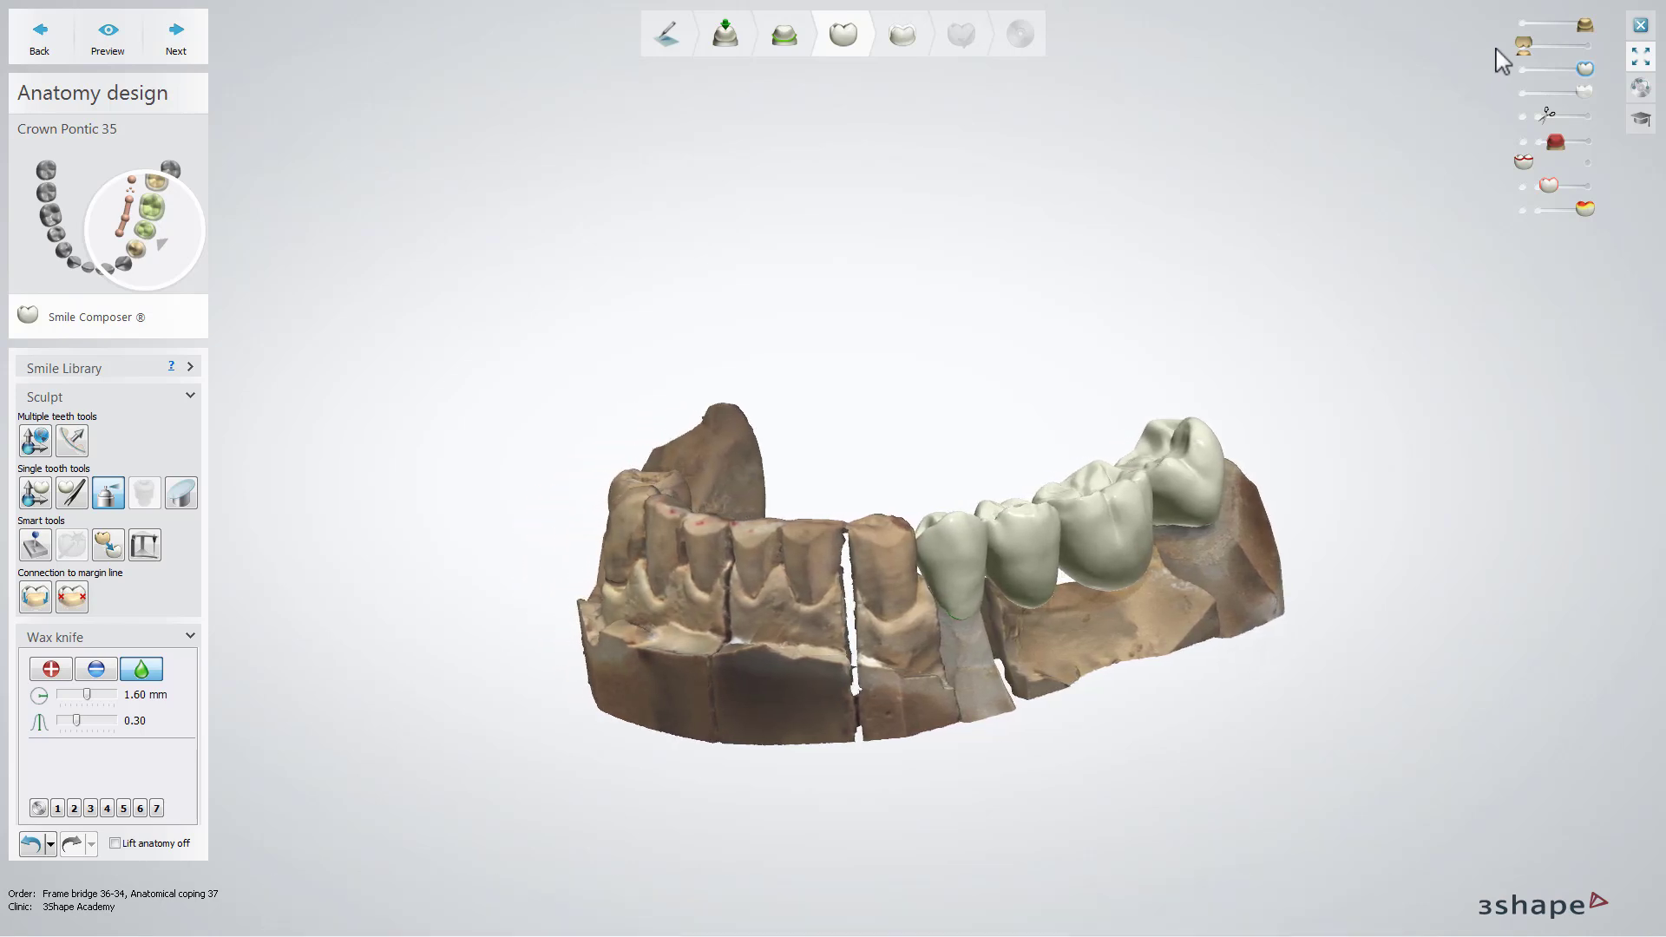
Display the antagonist, then accept the anatomy design and the frame connectors to reach Finalize
{"action": "left_click_drag", "start_coordinate": [1520, 43], "coordinate": [1587, 43]}
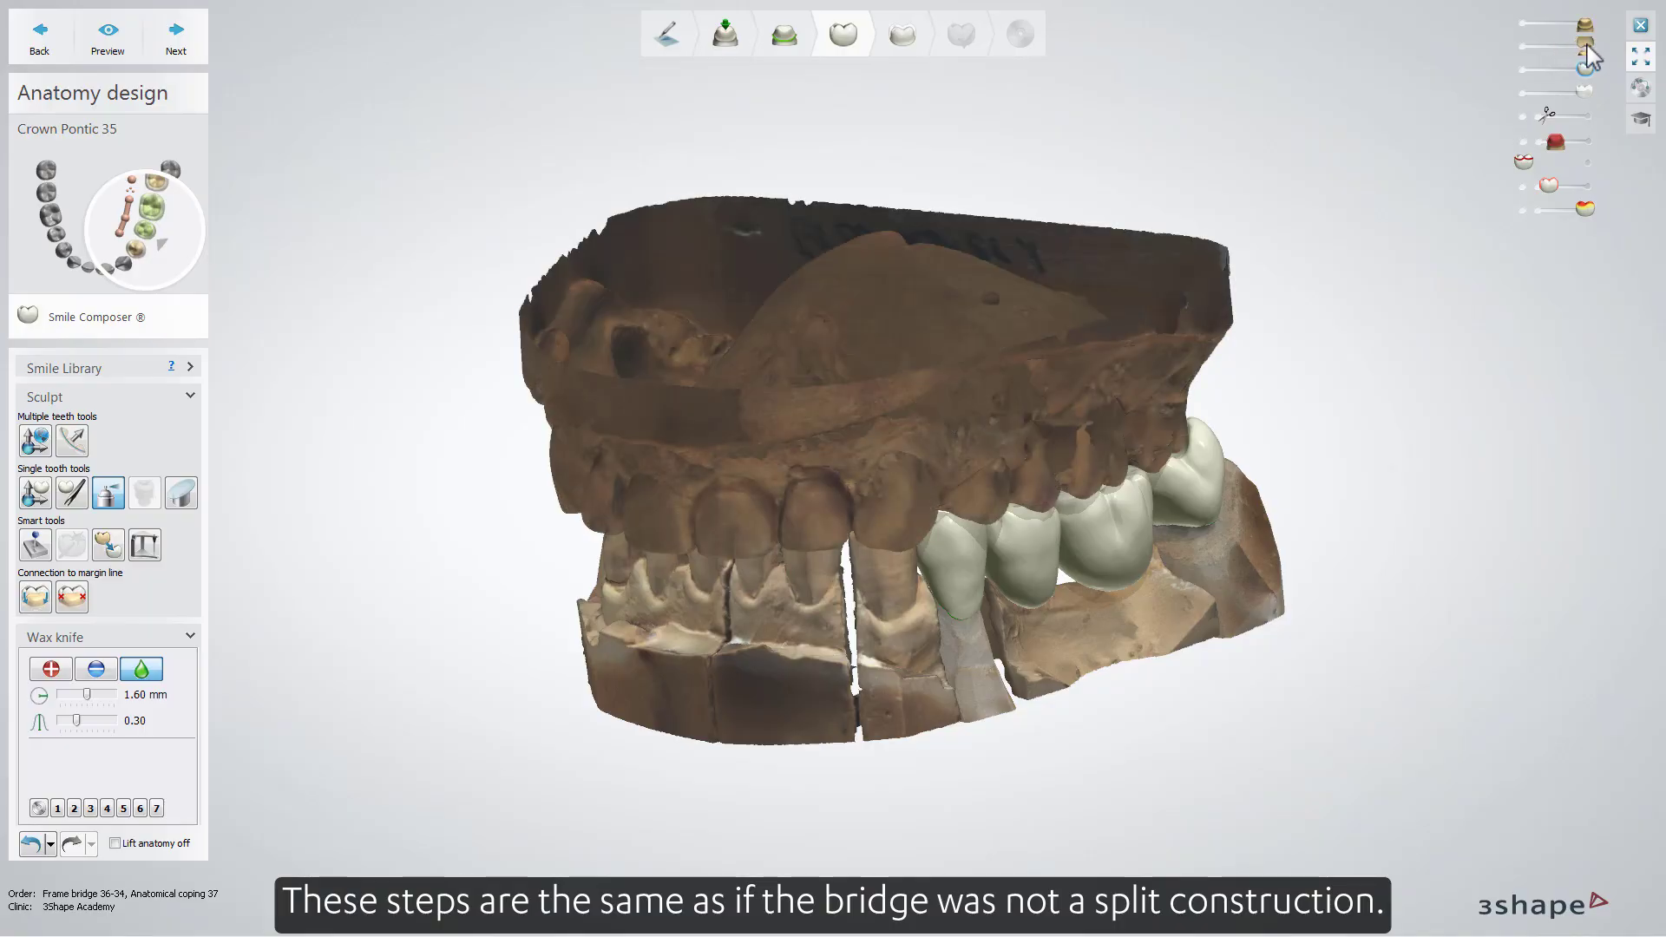
{"action": "left_click", "coordinate": [177, 42]}
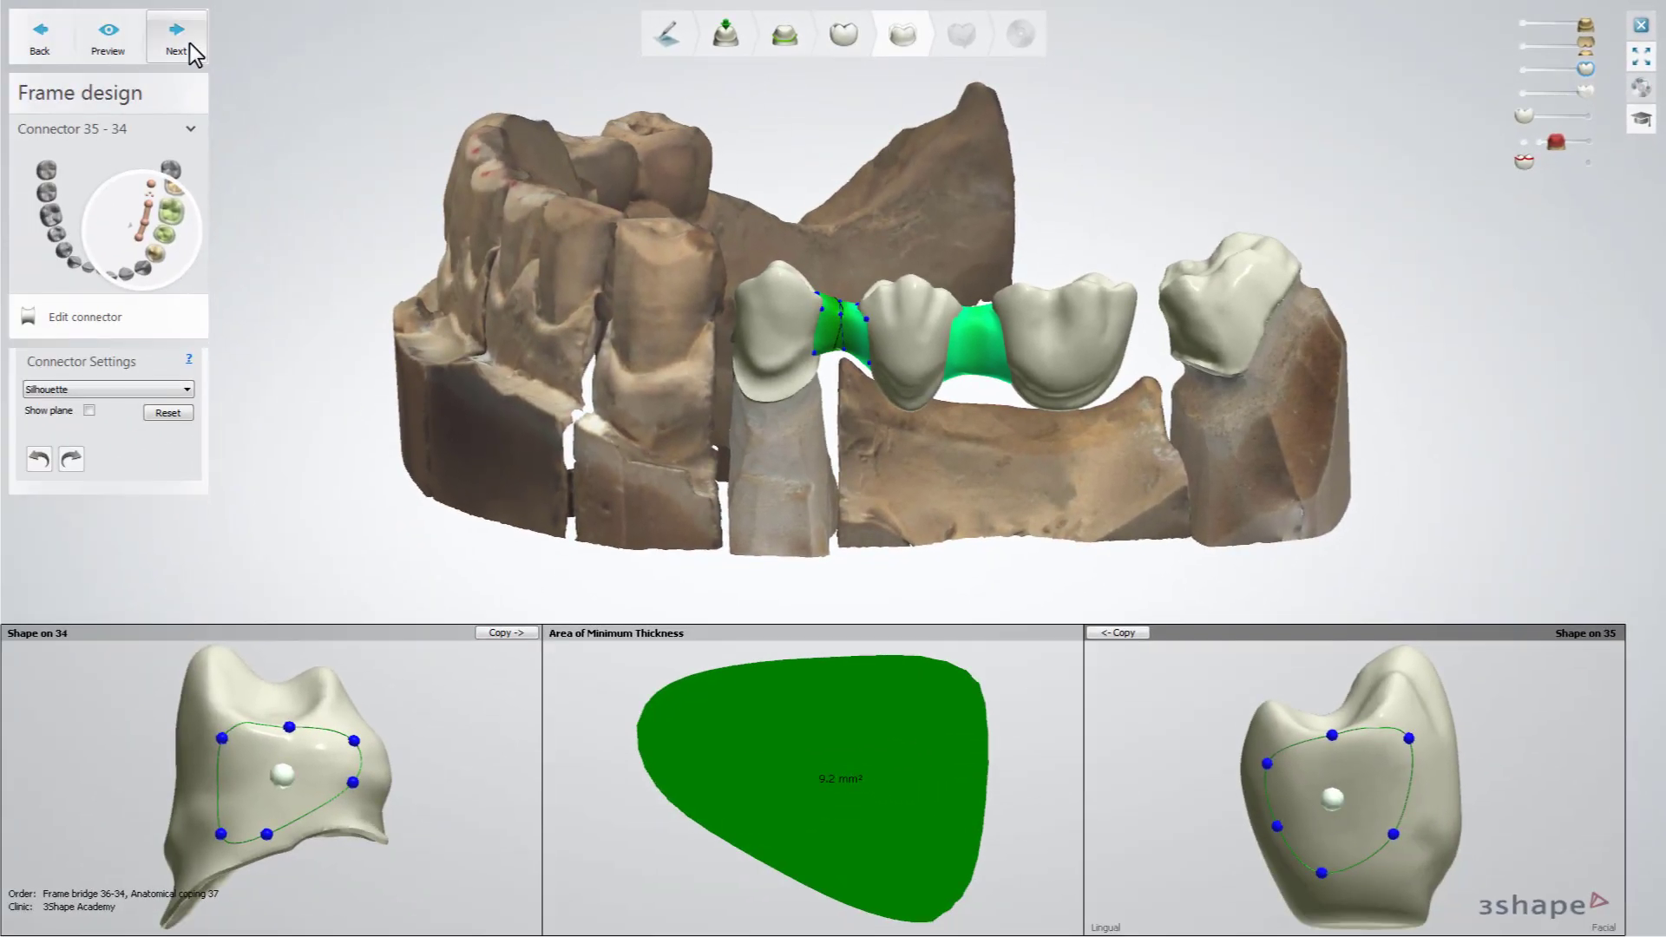
{"action": "left_click", "coordinate": [189, 43]}
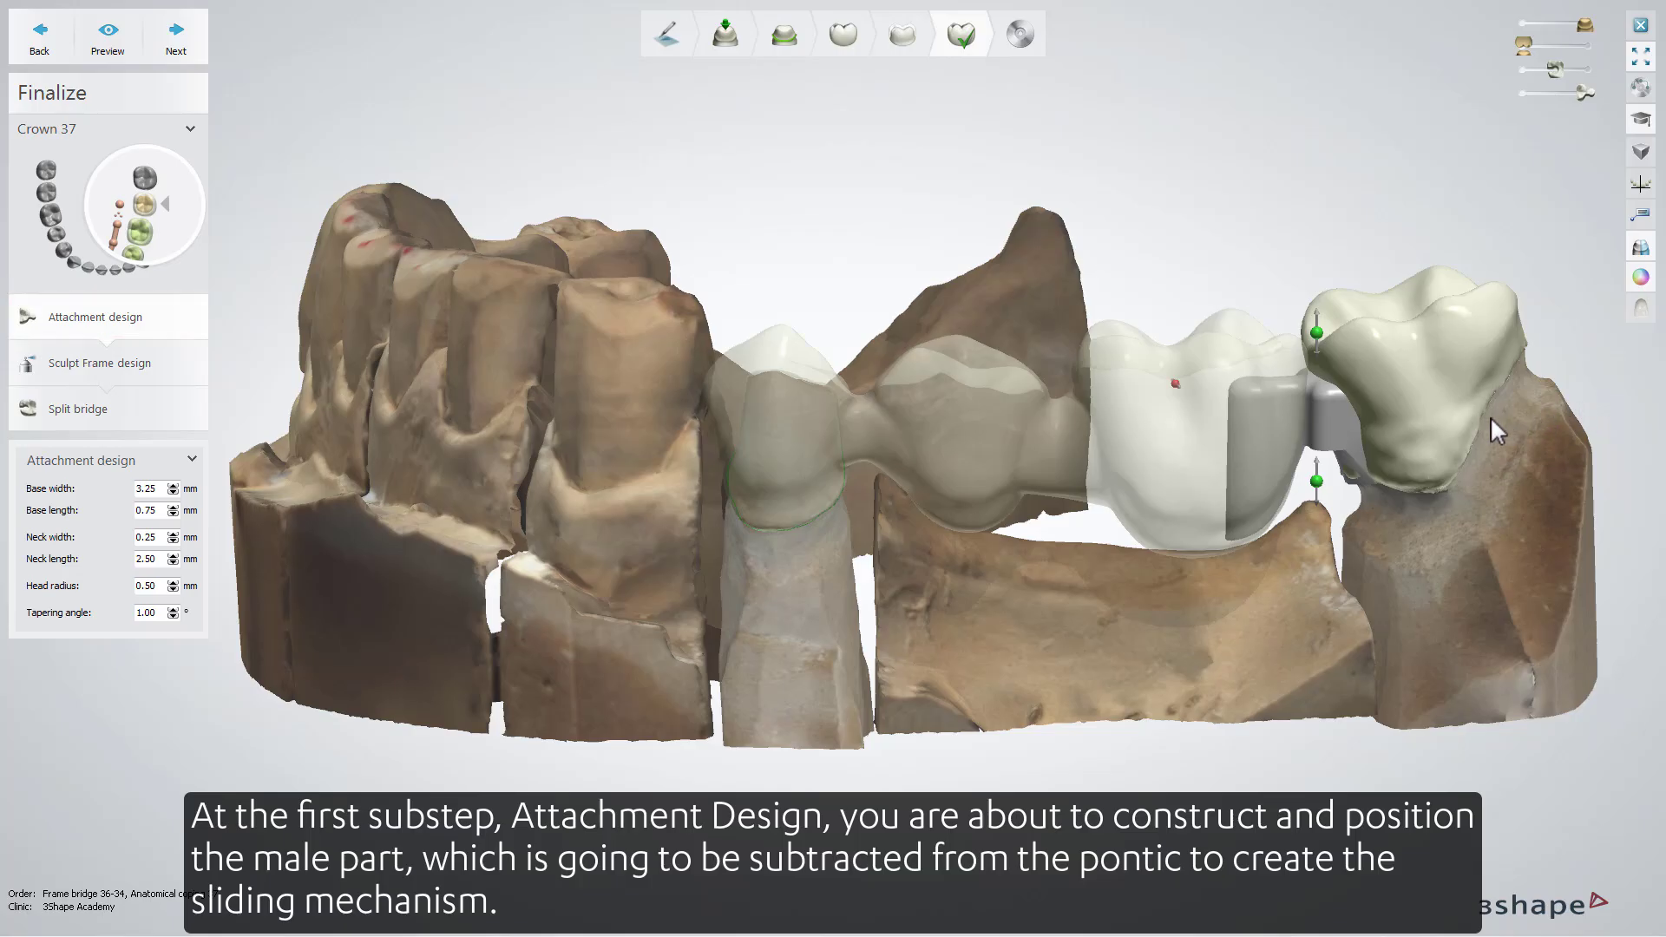
Orient the attachment head parallel to the alveolar bone from an occlusal view with the pontic hidden
{"action": "mouse_move", "coordinate": [1267, 420]}
{"action": "left_mouse_down"}
{"action": "mouse_move", "coordinate": [1271, 403]}
{"action": "mouse_move", "coordinate": [1280, 431]}
{"action": "left_mouse_up"}
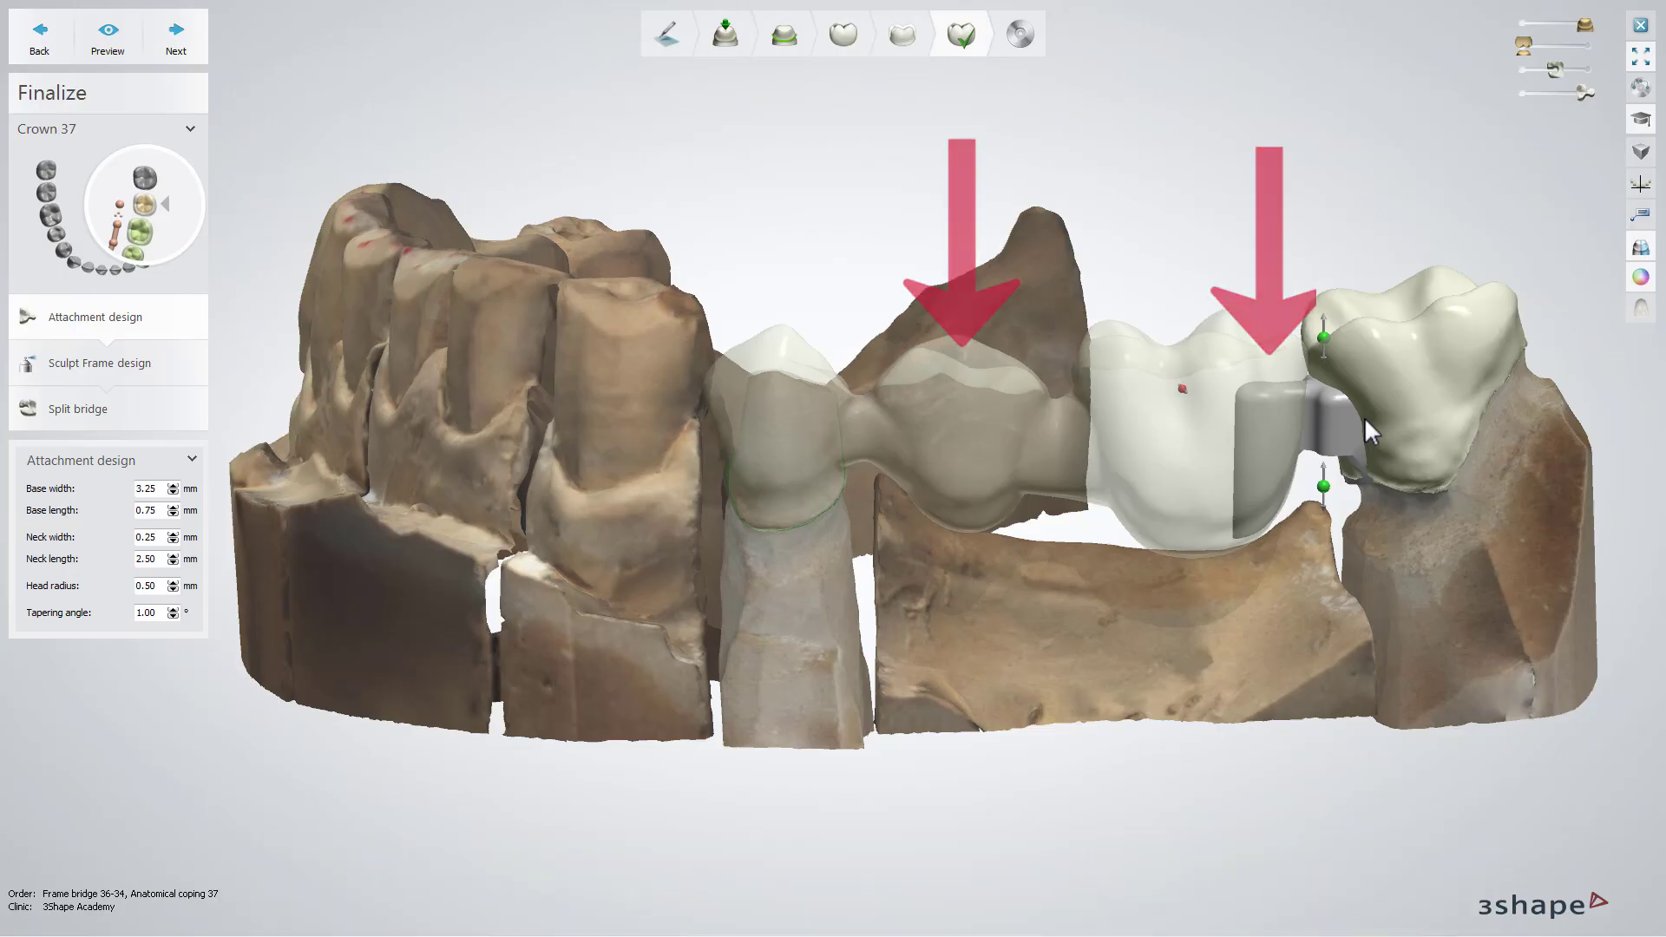
{"action": "right_click_drag", "start_coordinate": [1372, 231], "coordinate": [1504, 314]}
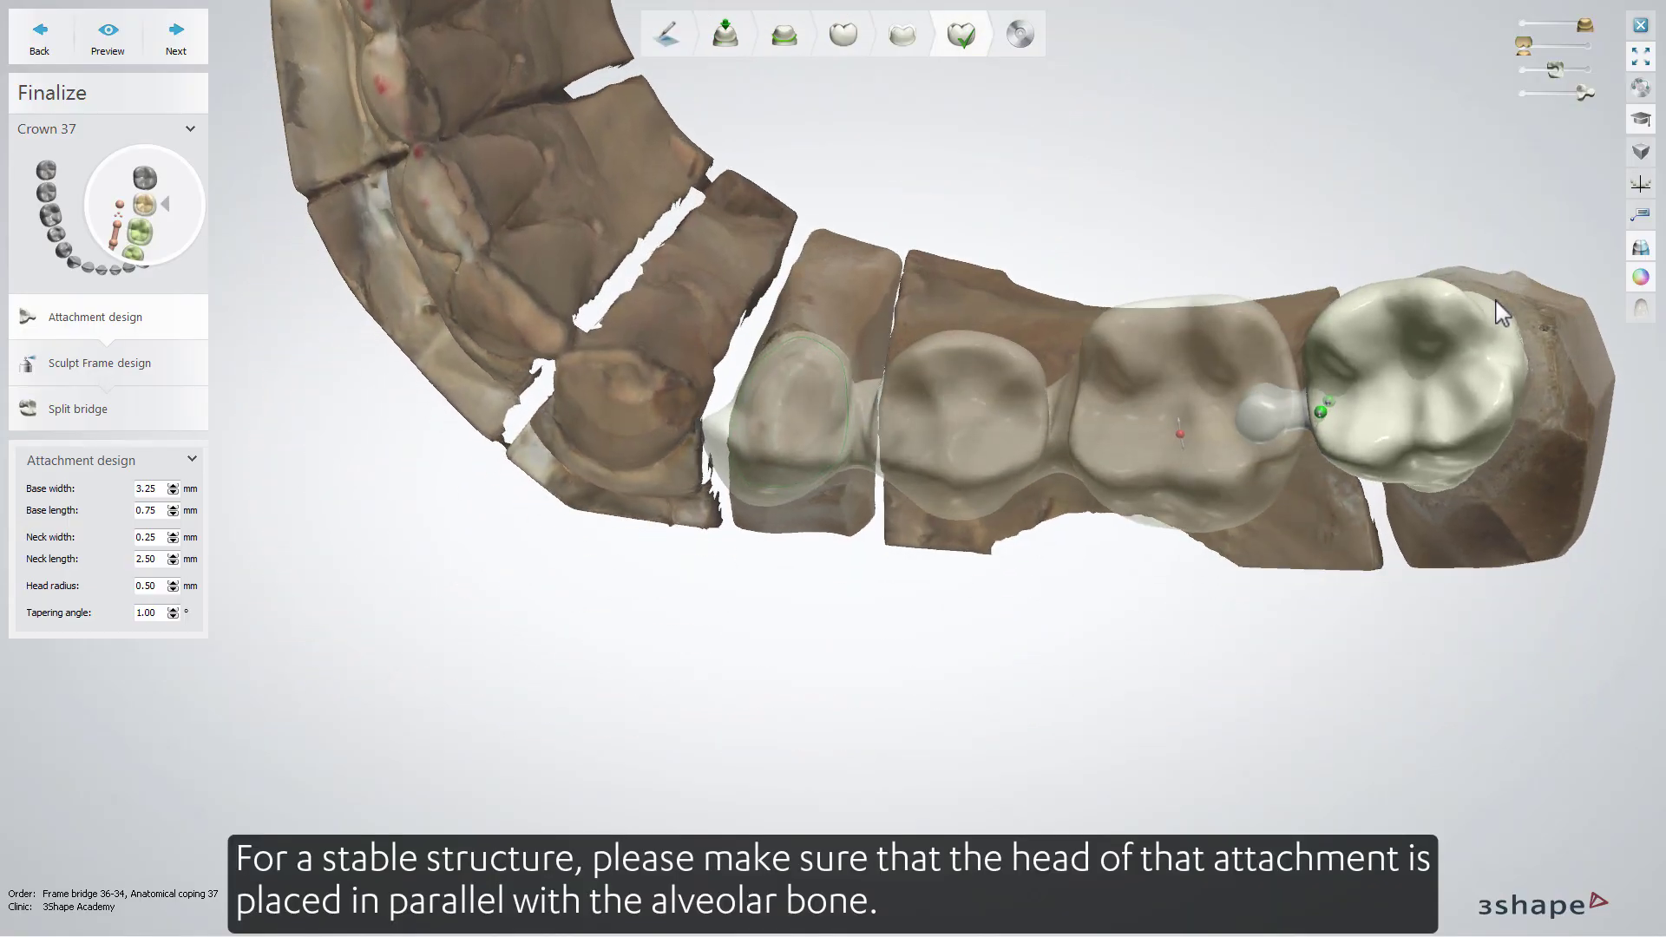
{"action": "left_click", "coordinate": [1641, 277]}
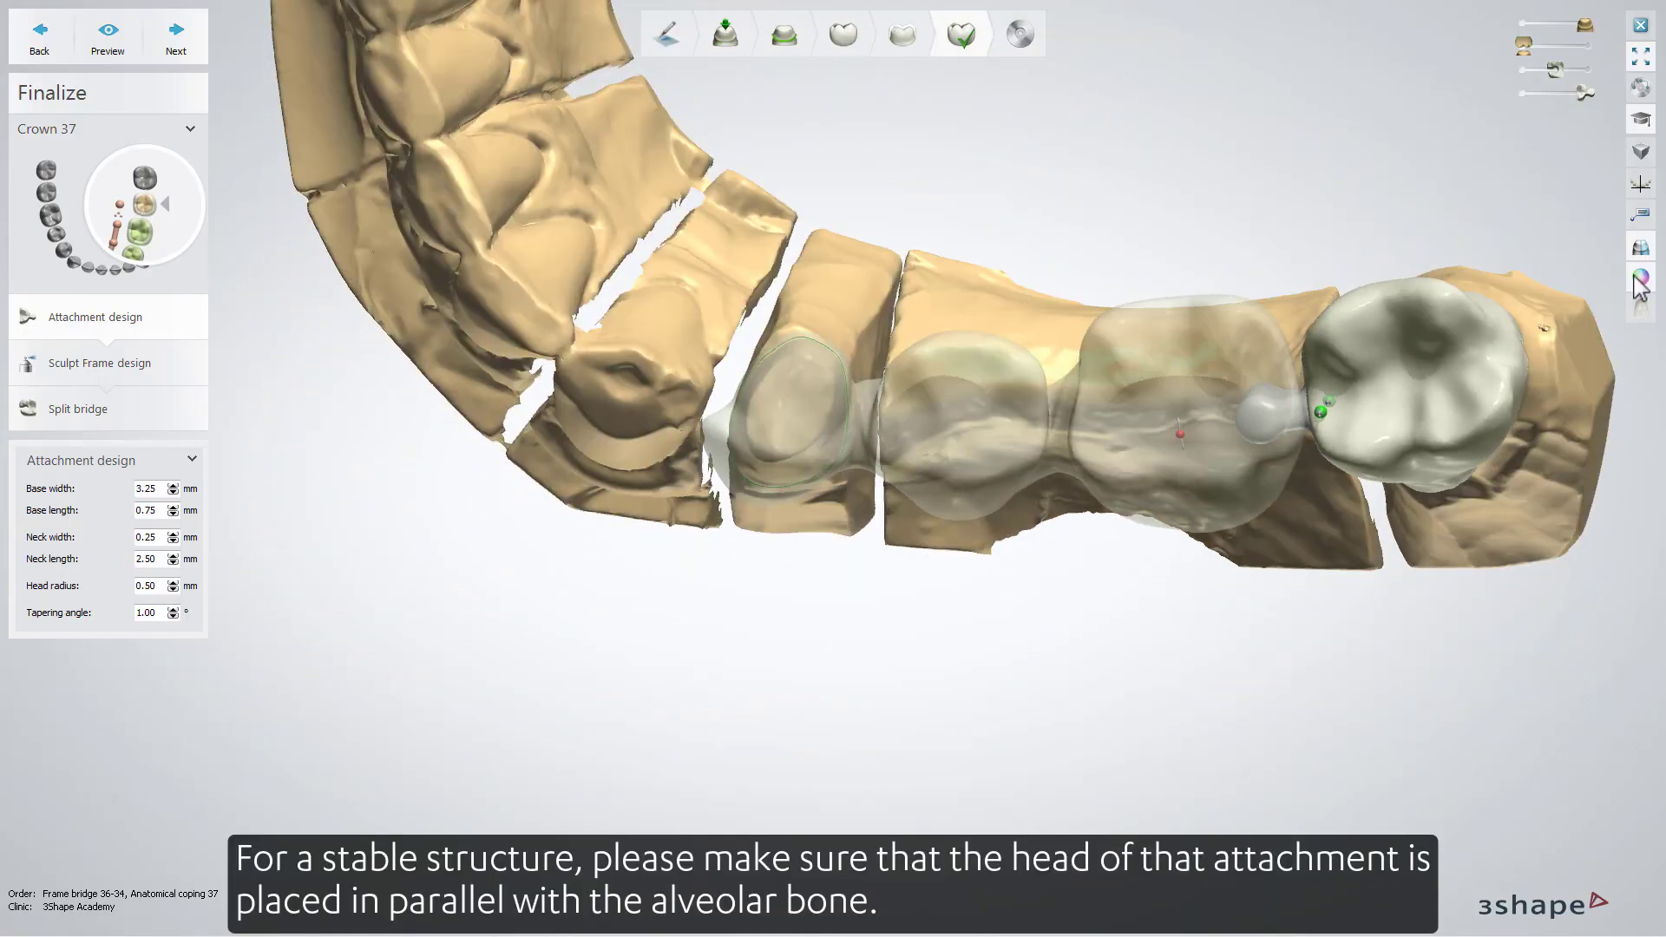
{"action": "left_click", "coordinate": [1525, 69]}
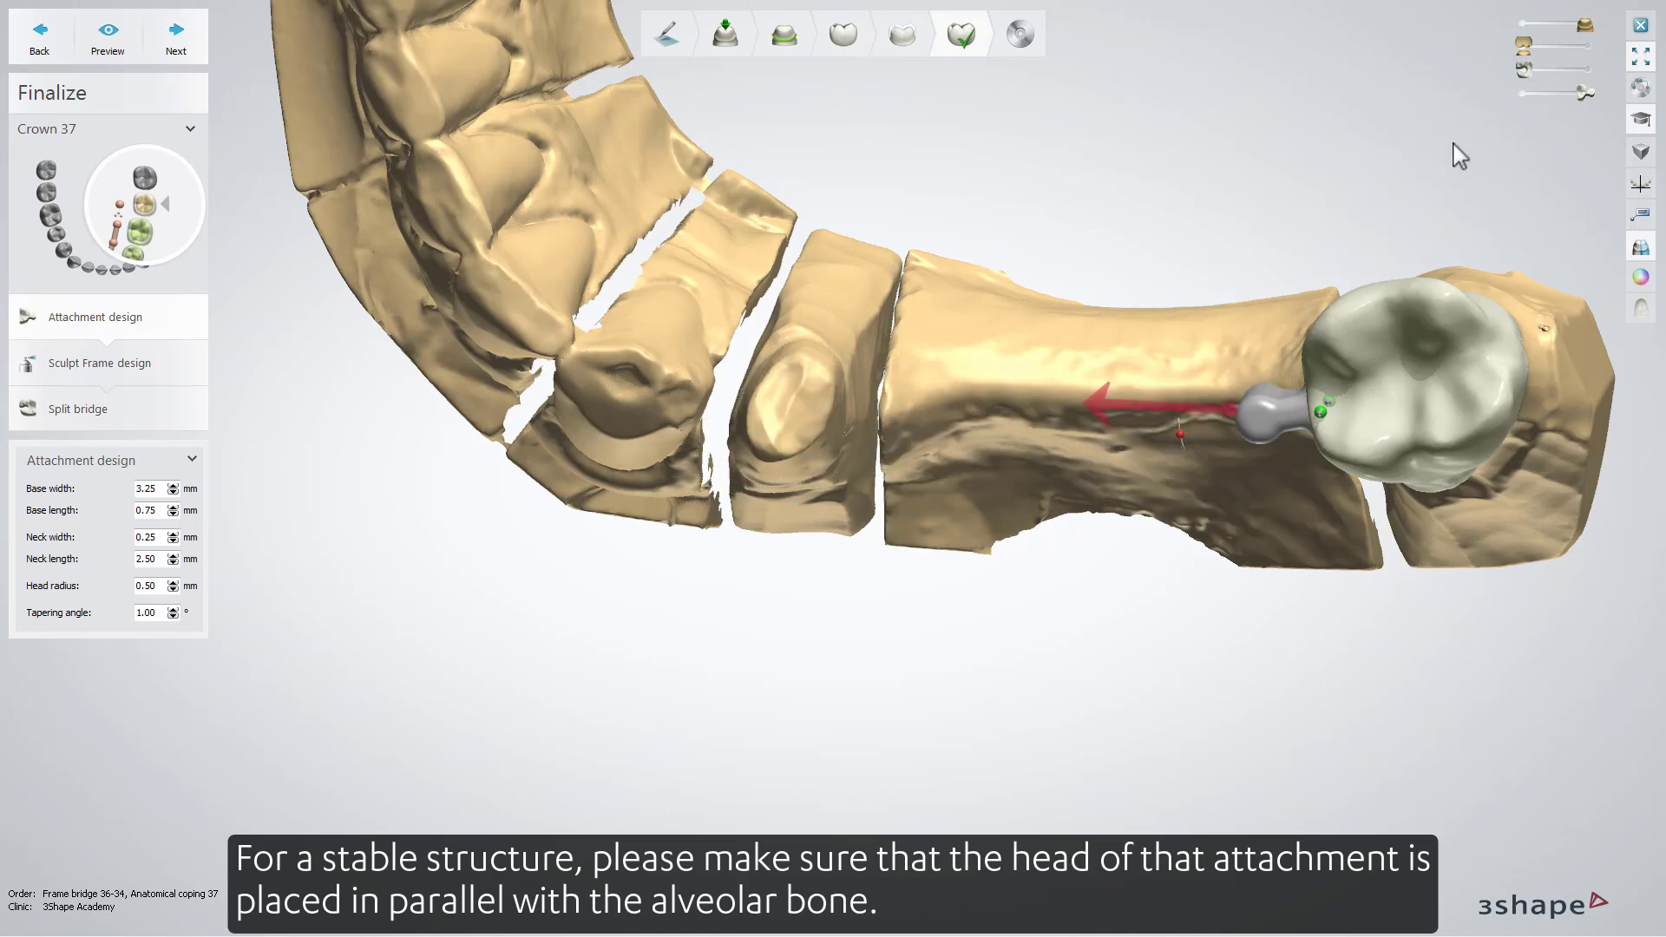
{"action": "left_click_drag", "start_coordinate": [1178, 430], "coordinate": [1179, 409]}
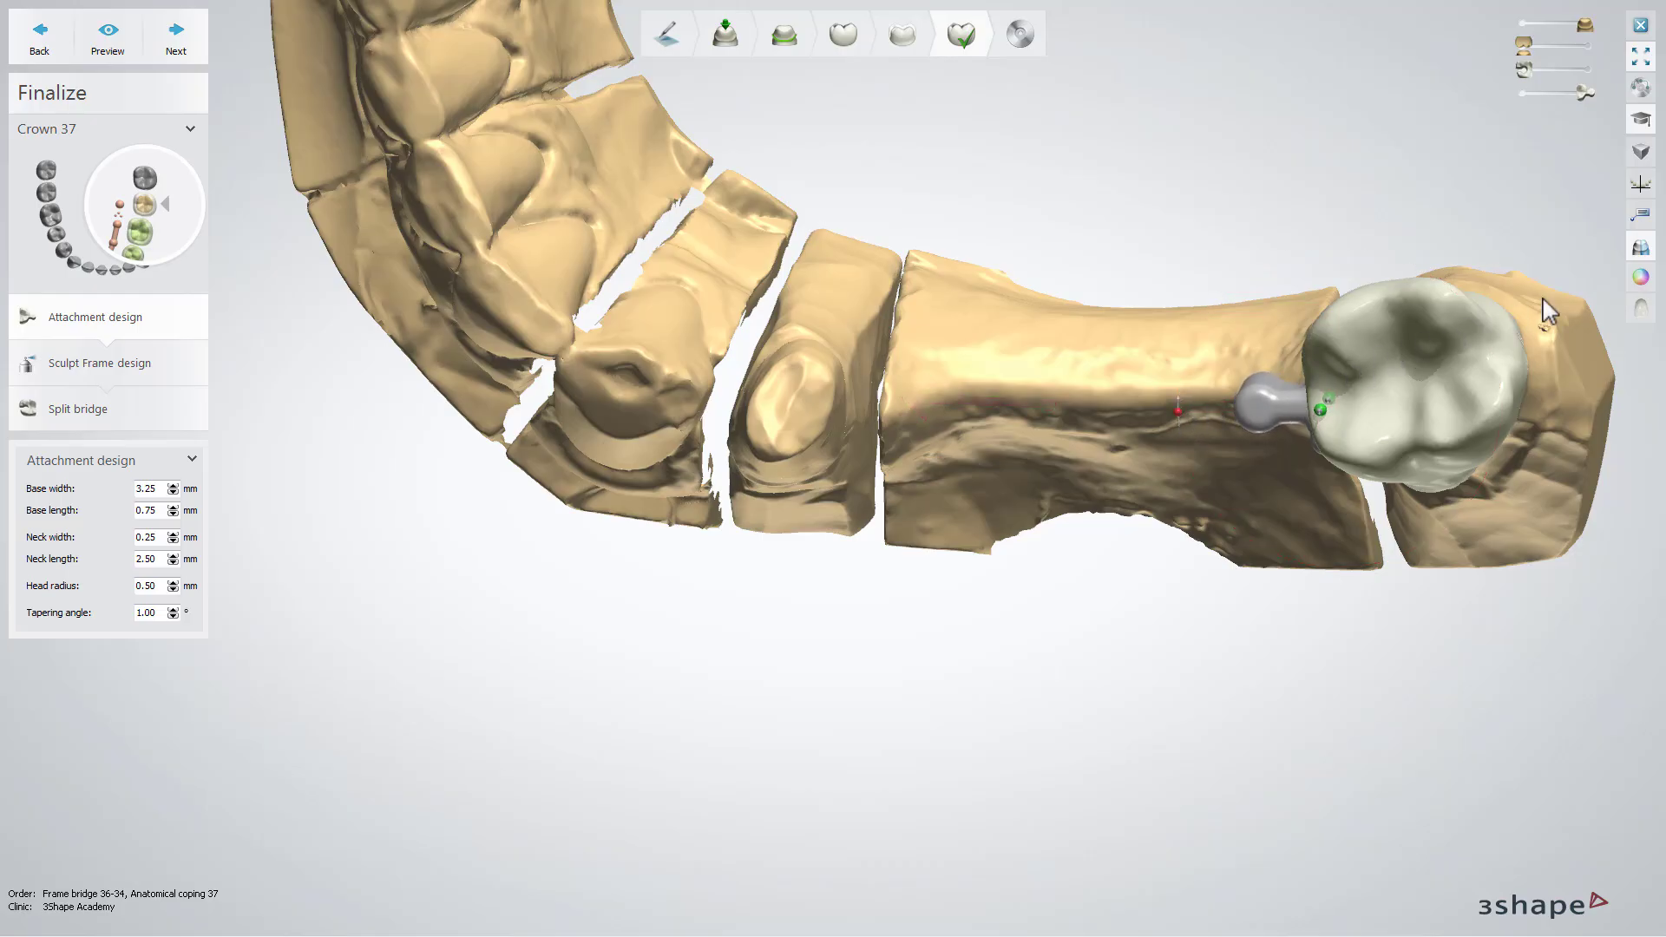
{"action": "left_click", "coordinate": [1641, 281]}
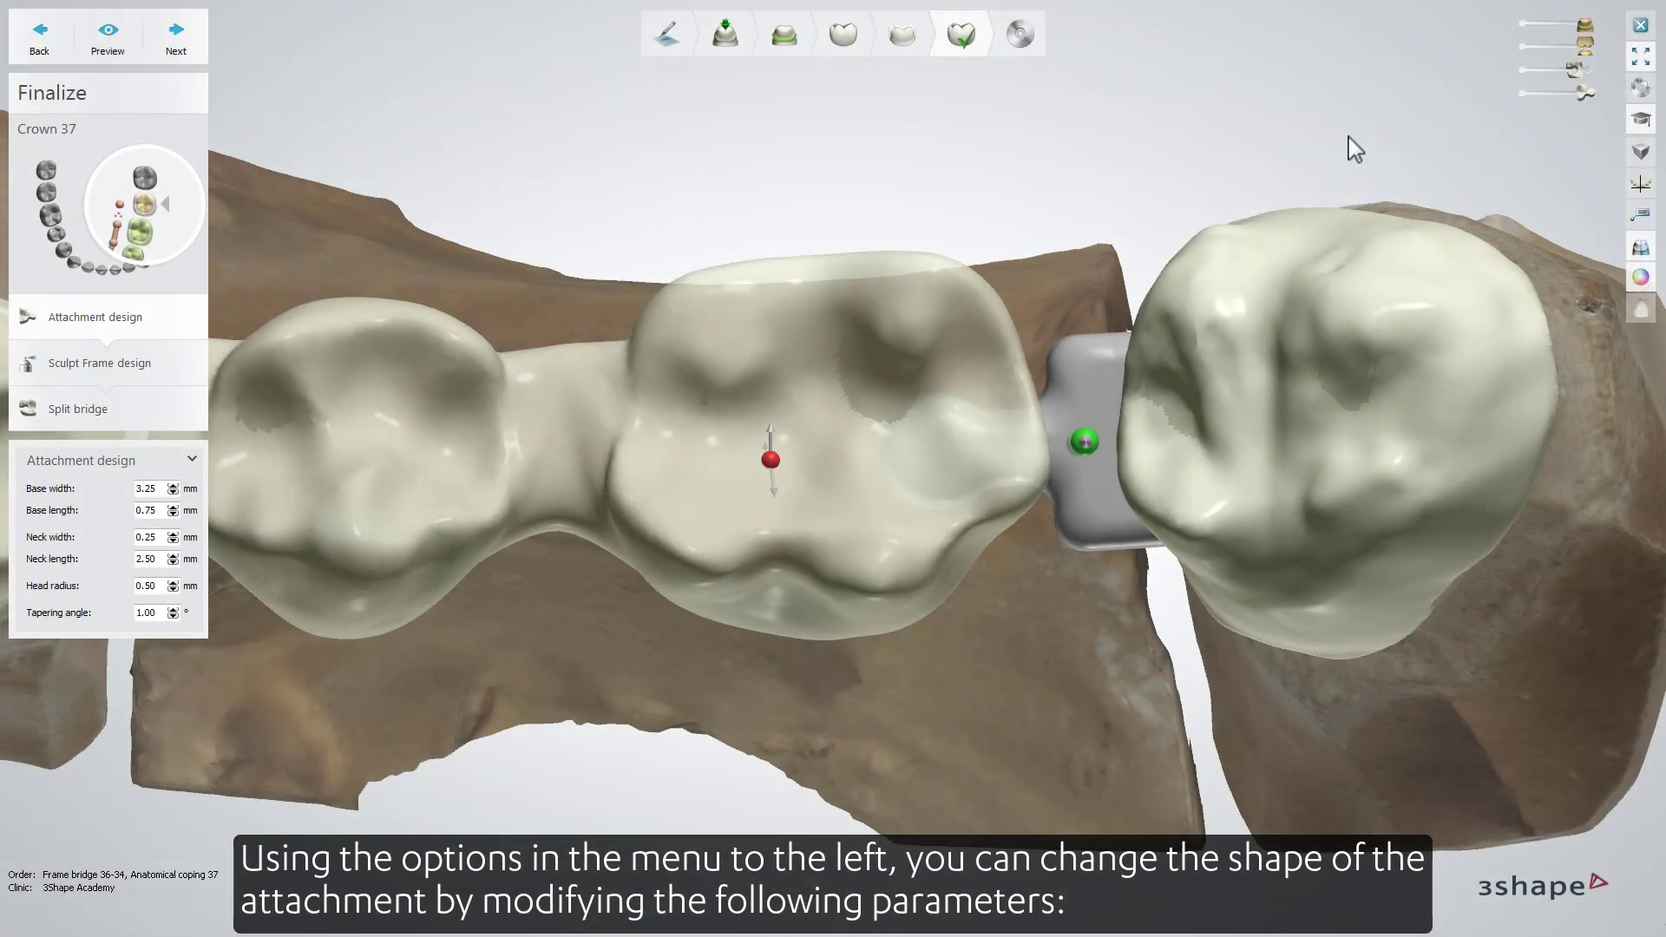
{"action": "left_click", "coordinate": [1550, 71]}
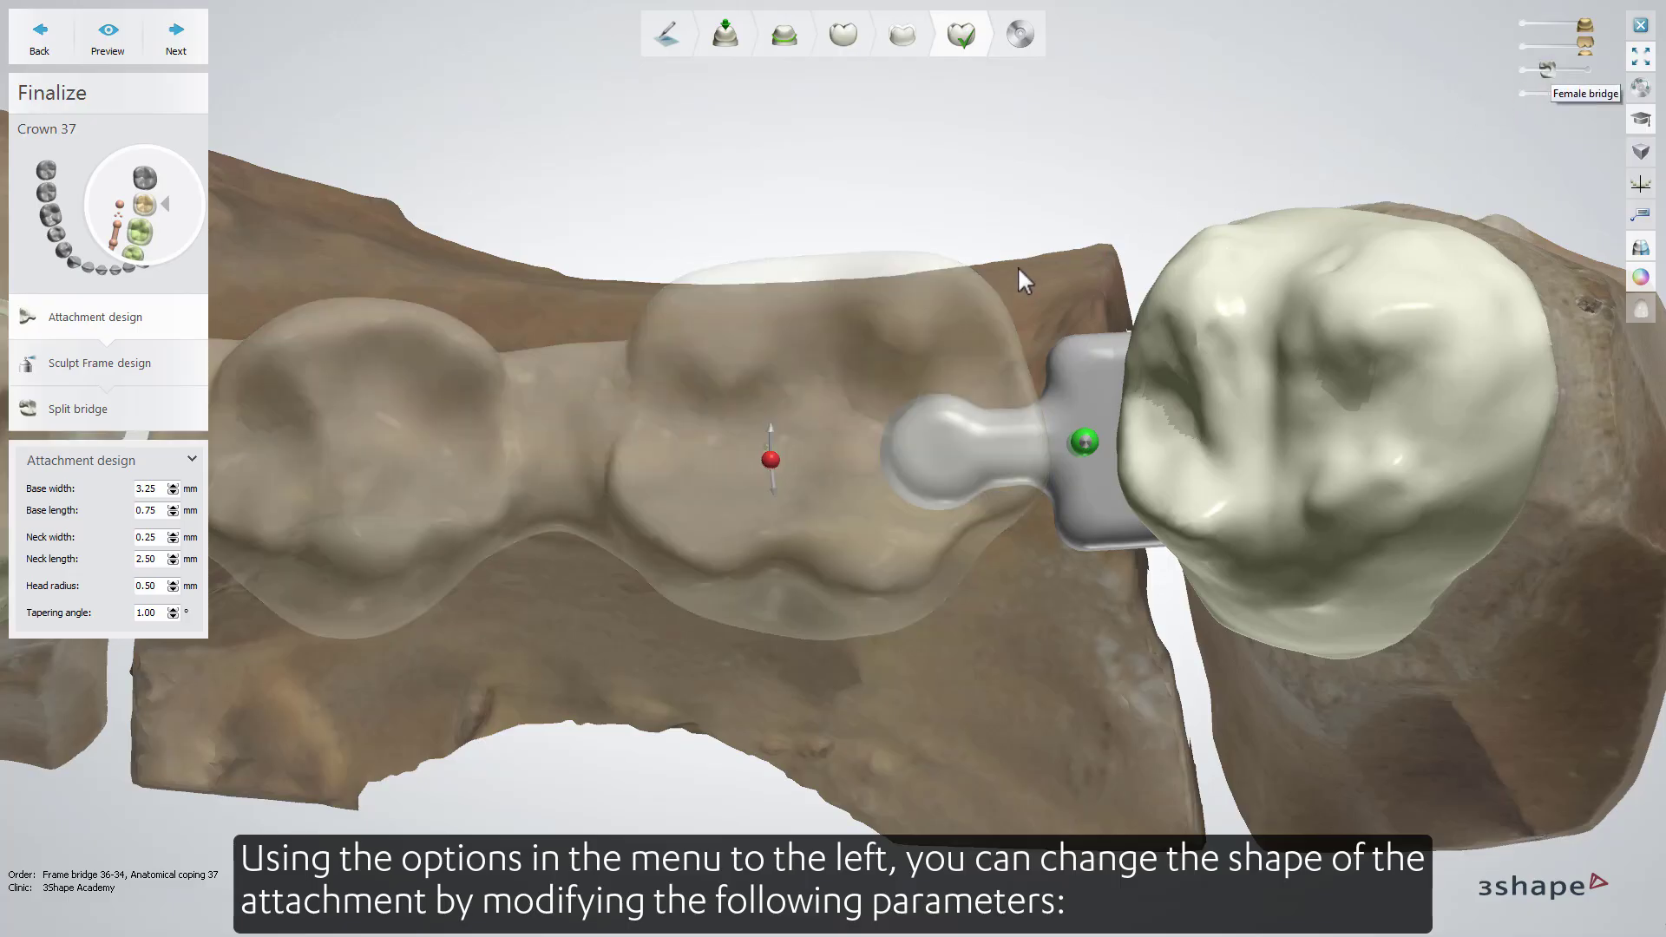
Try raising and lowering the attachment's head radius and neck width
{"action": "left_click", "coordinate": [173, 582]}
{"action": "left_click", "coordinate": [172, 582]}
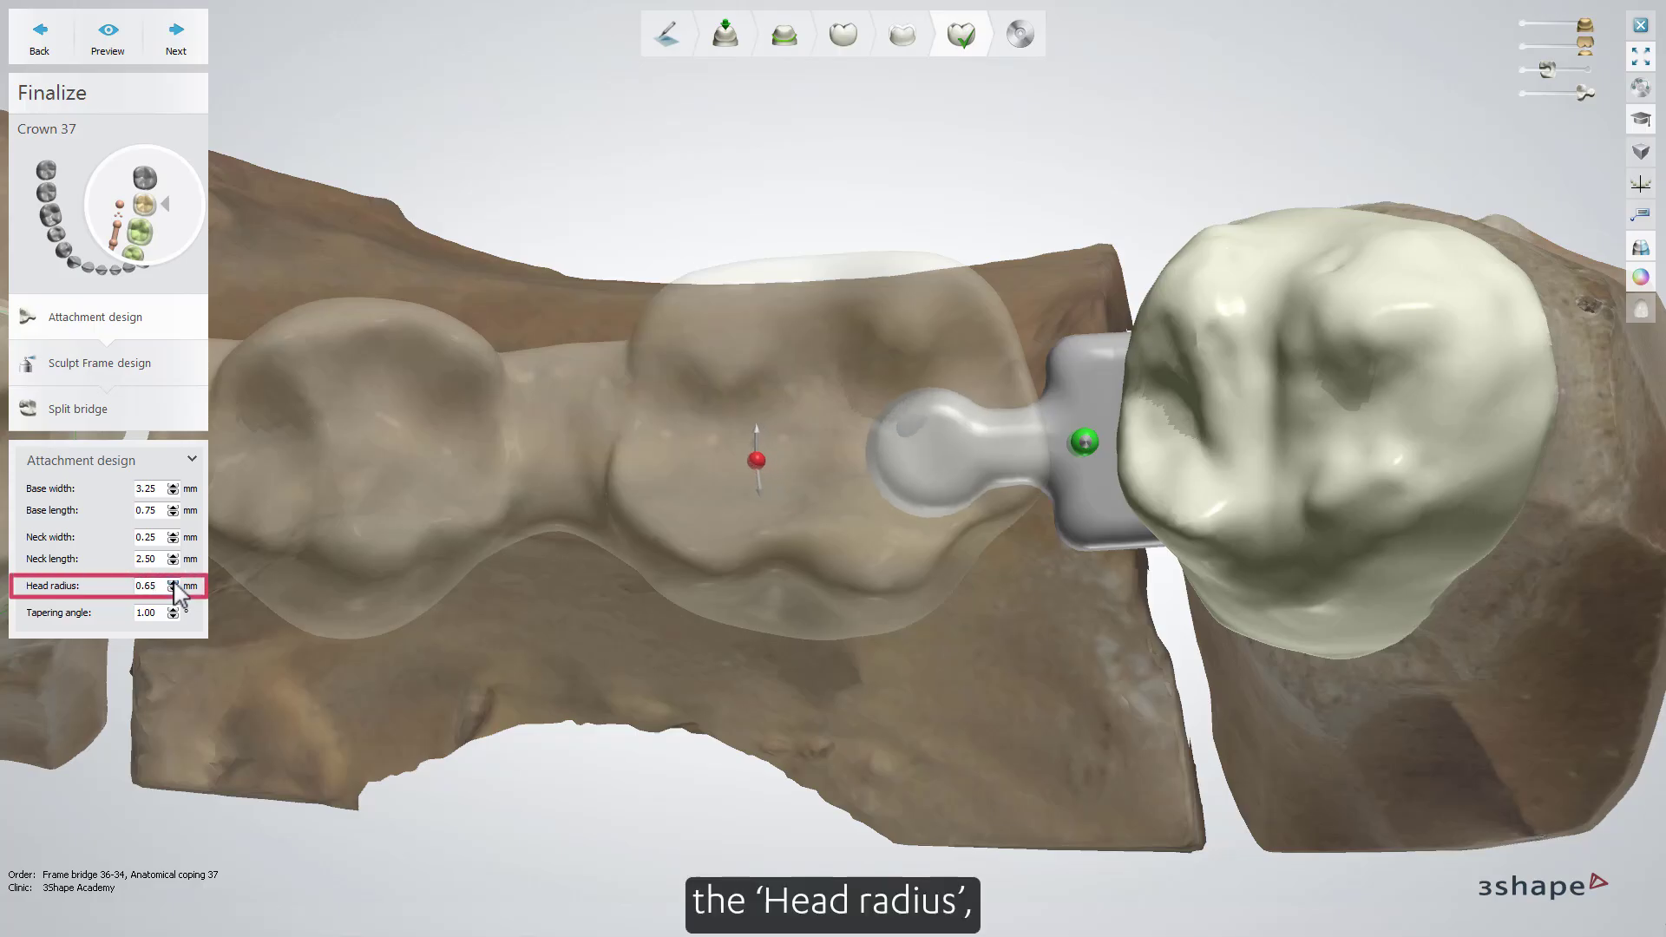
{"action": "left_click", "coordinate": [173, 583]}
{"action": "left_click", "coordinate": [173, 589]}
{"action": "left_click", "coordinate": [173, 589]}
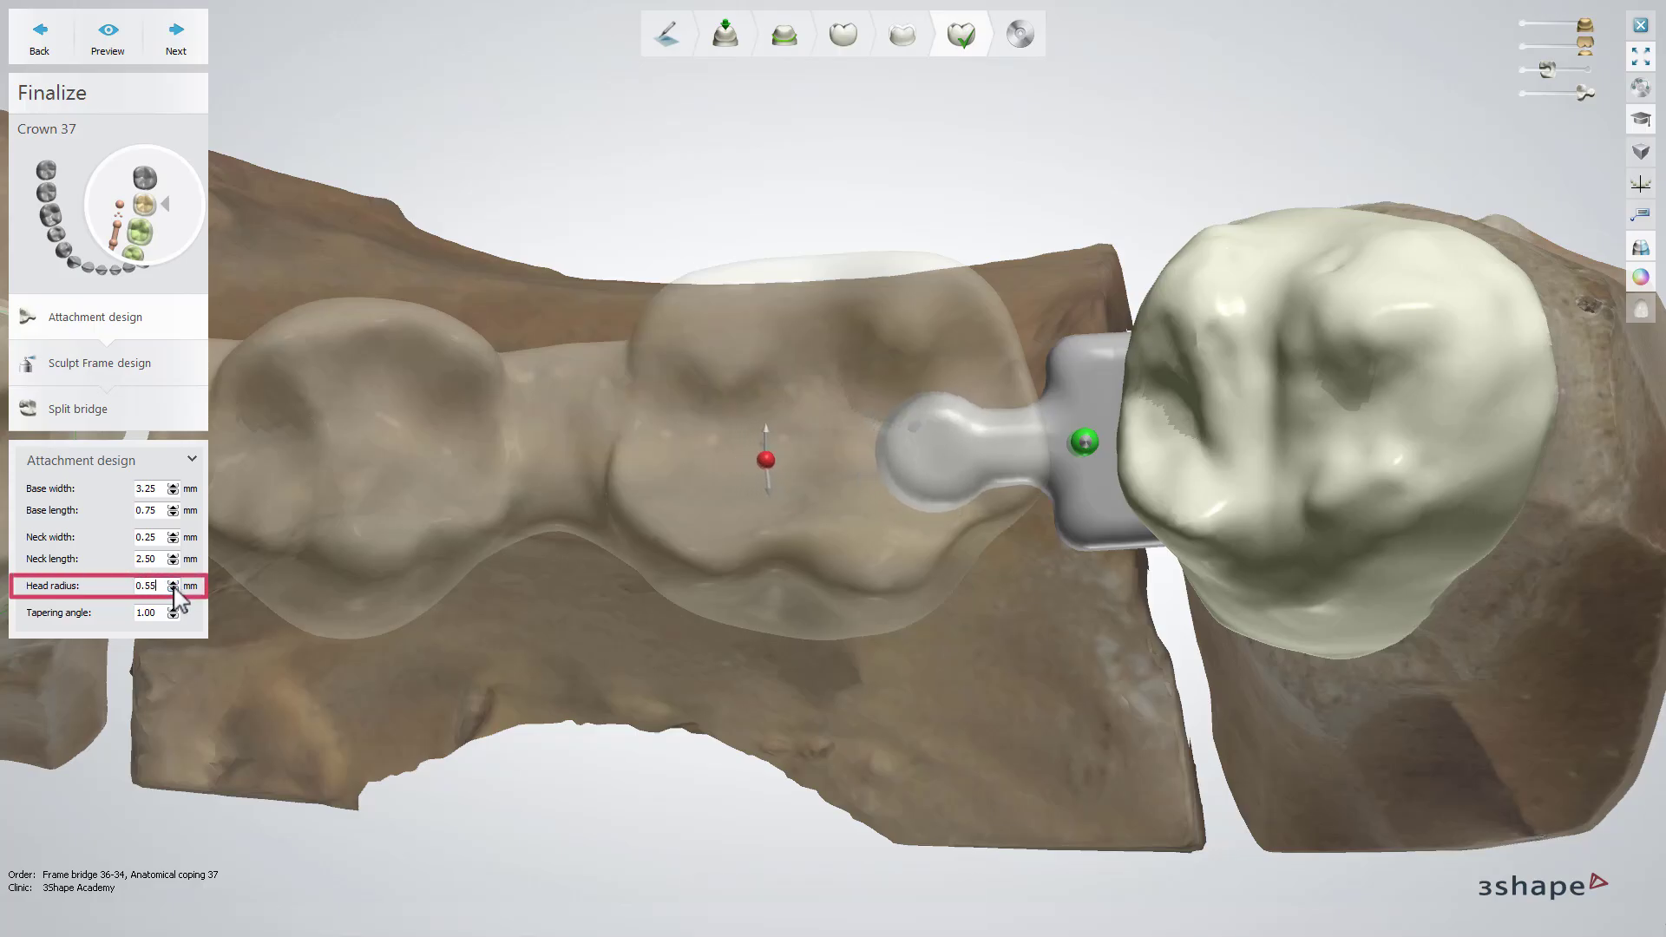
{"action": "left_click", "coordinate": [173, 590]}
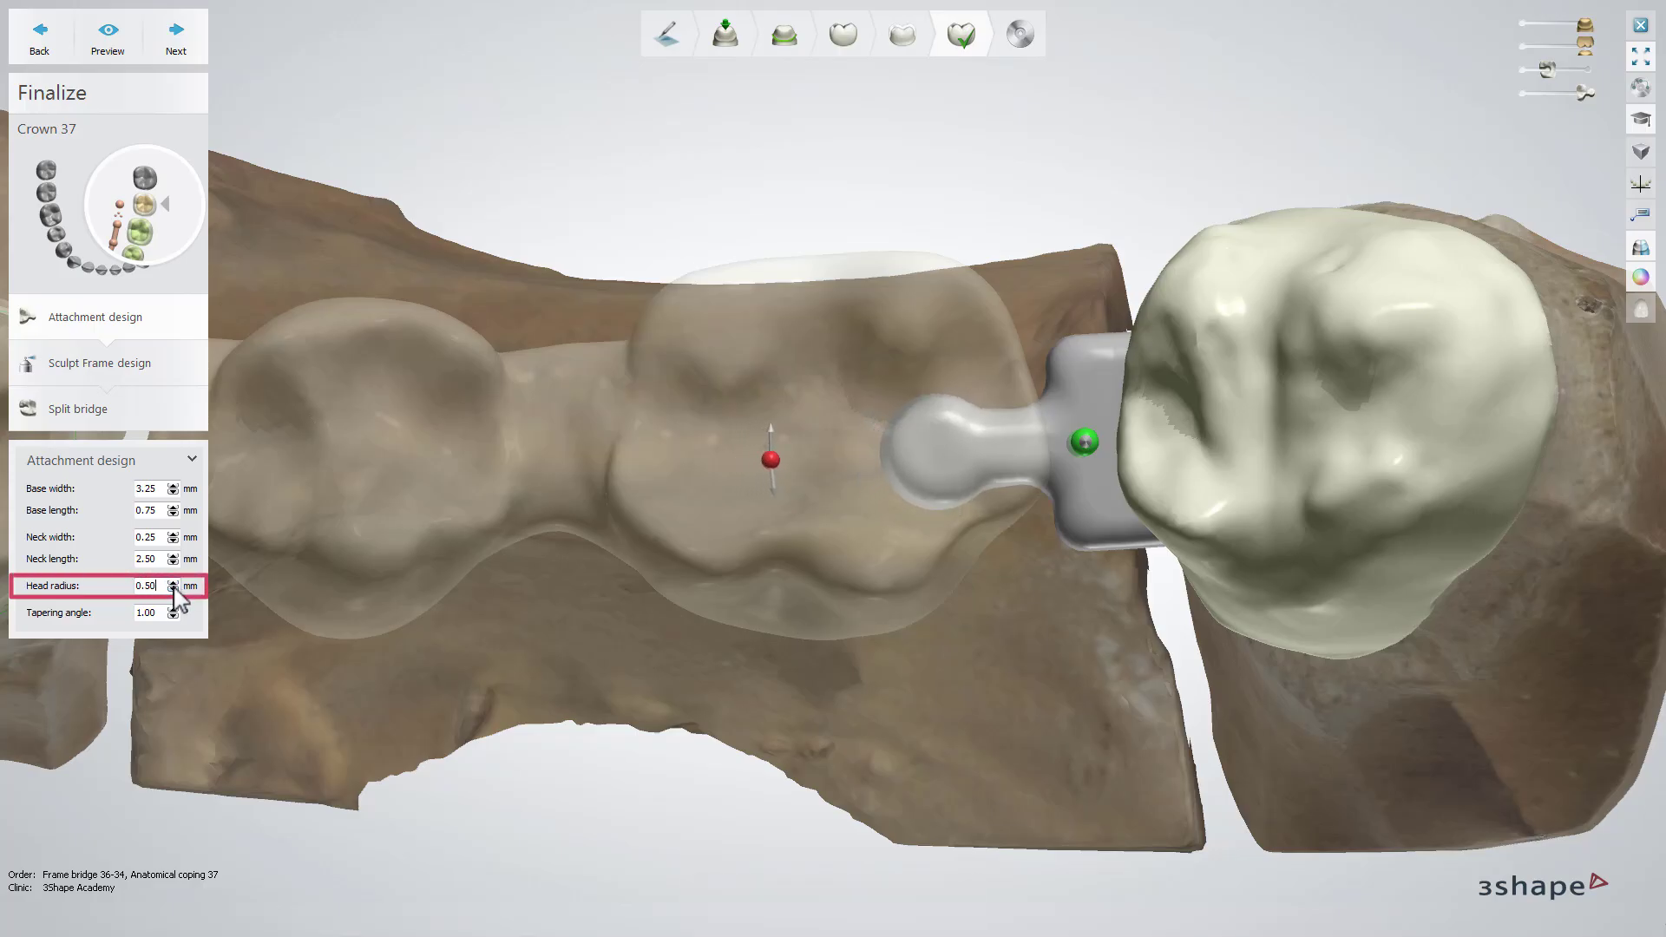
{"action": "left_click", "coordinate": [173, 533]}
{"action": "left_click", "coordinate": [173, 533]}
{"action": "left_click", "coordinate": [173, 542]}
{"action": "left_click", "coordinate": [172, 541]}
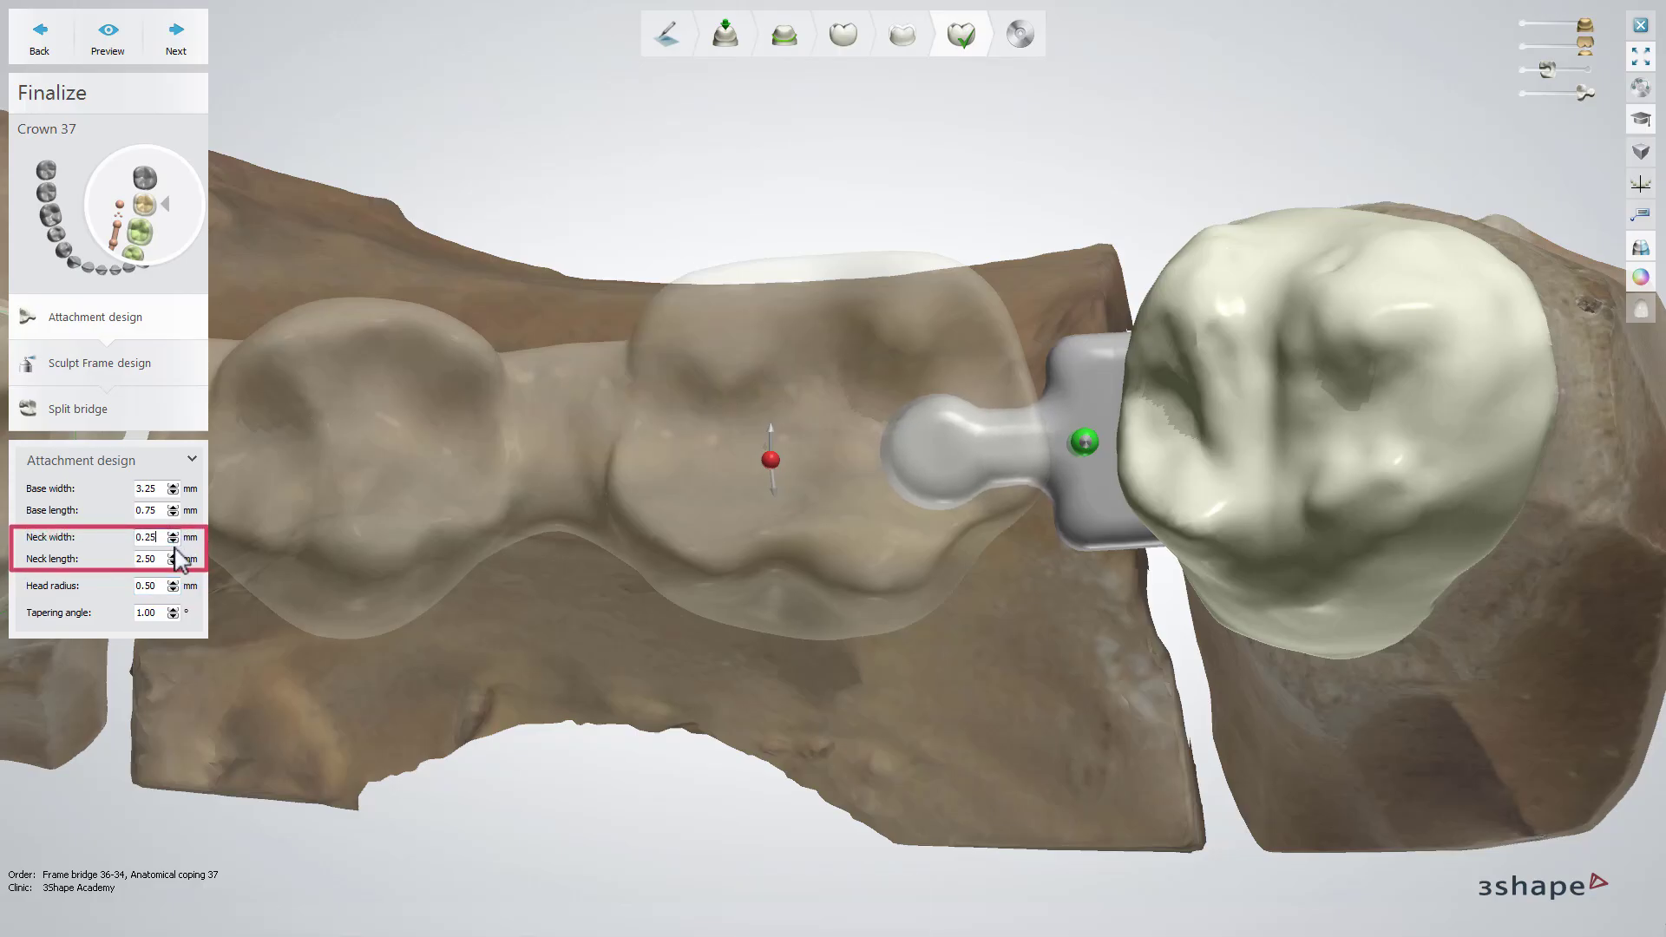
Set the attachment's neck length to 2.15 mm
{"action": "left_click", "coordinate": [174, 555]}
{"action": "left_click", "coordinate": [176, 563]}
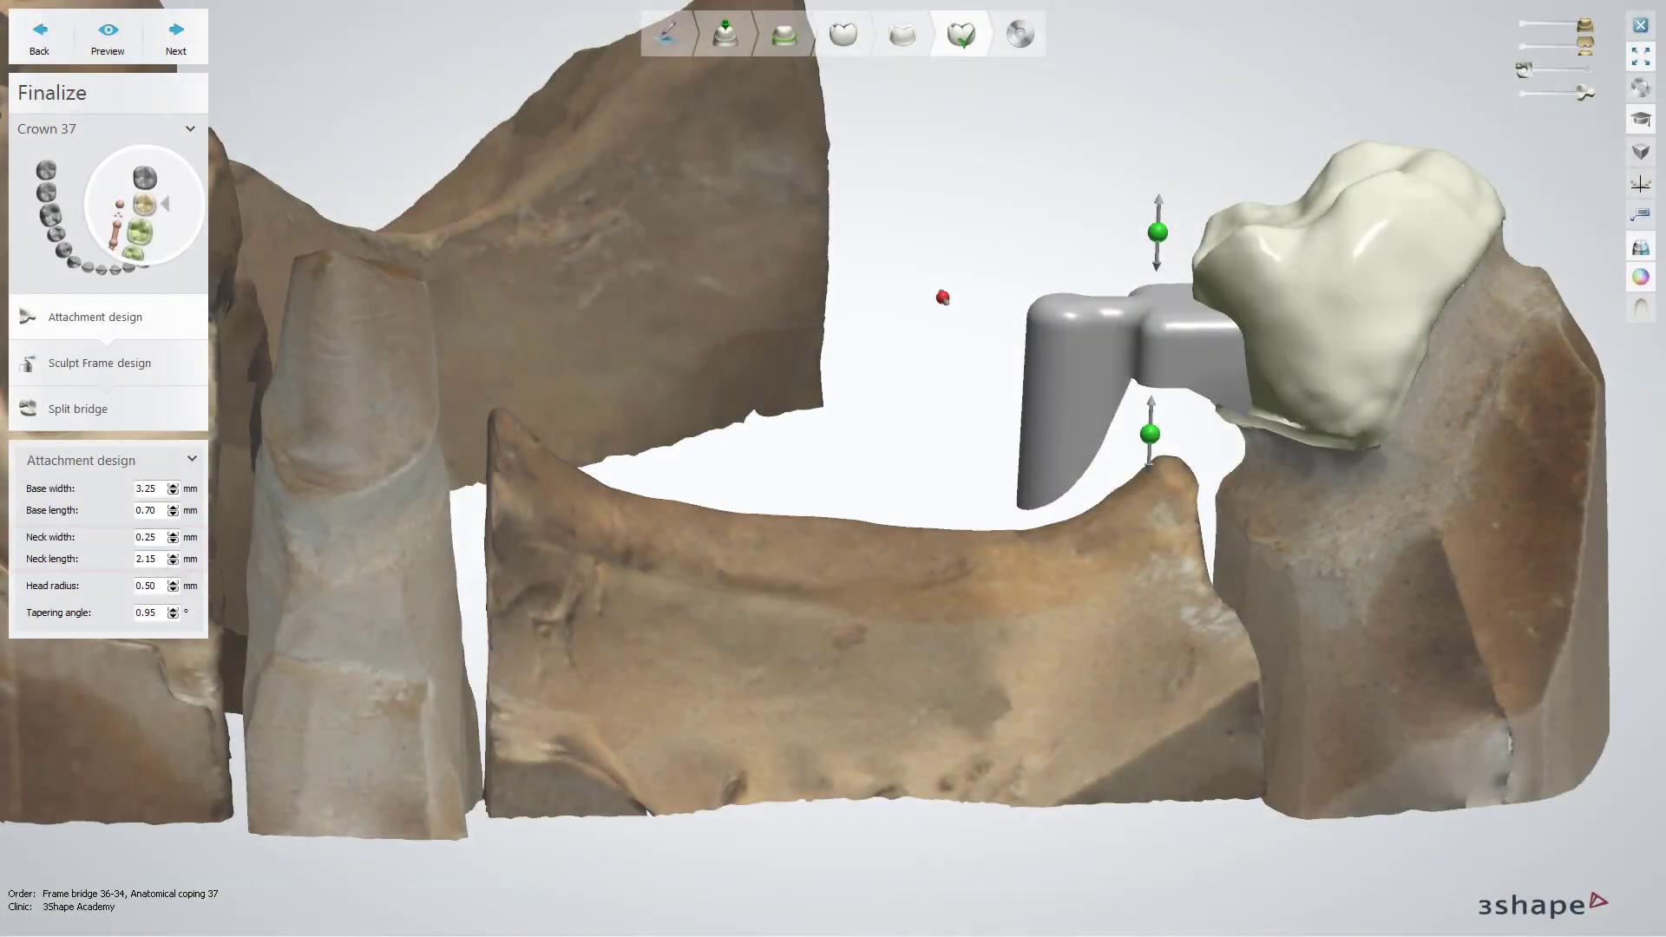
{"action": "left_click", "coordinate": [173, 557]}
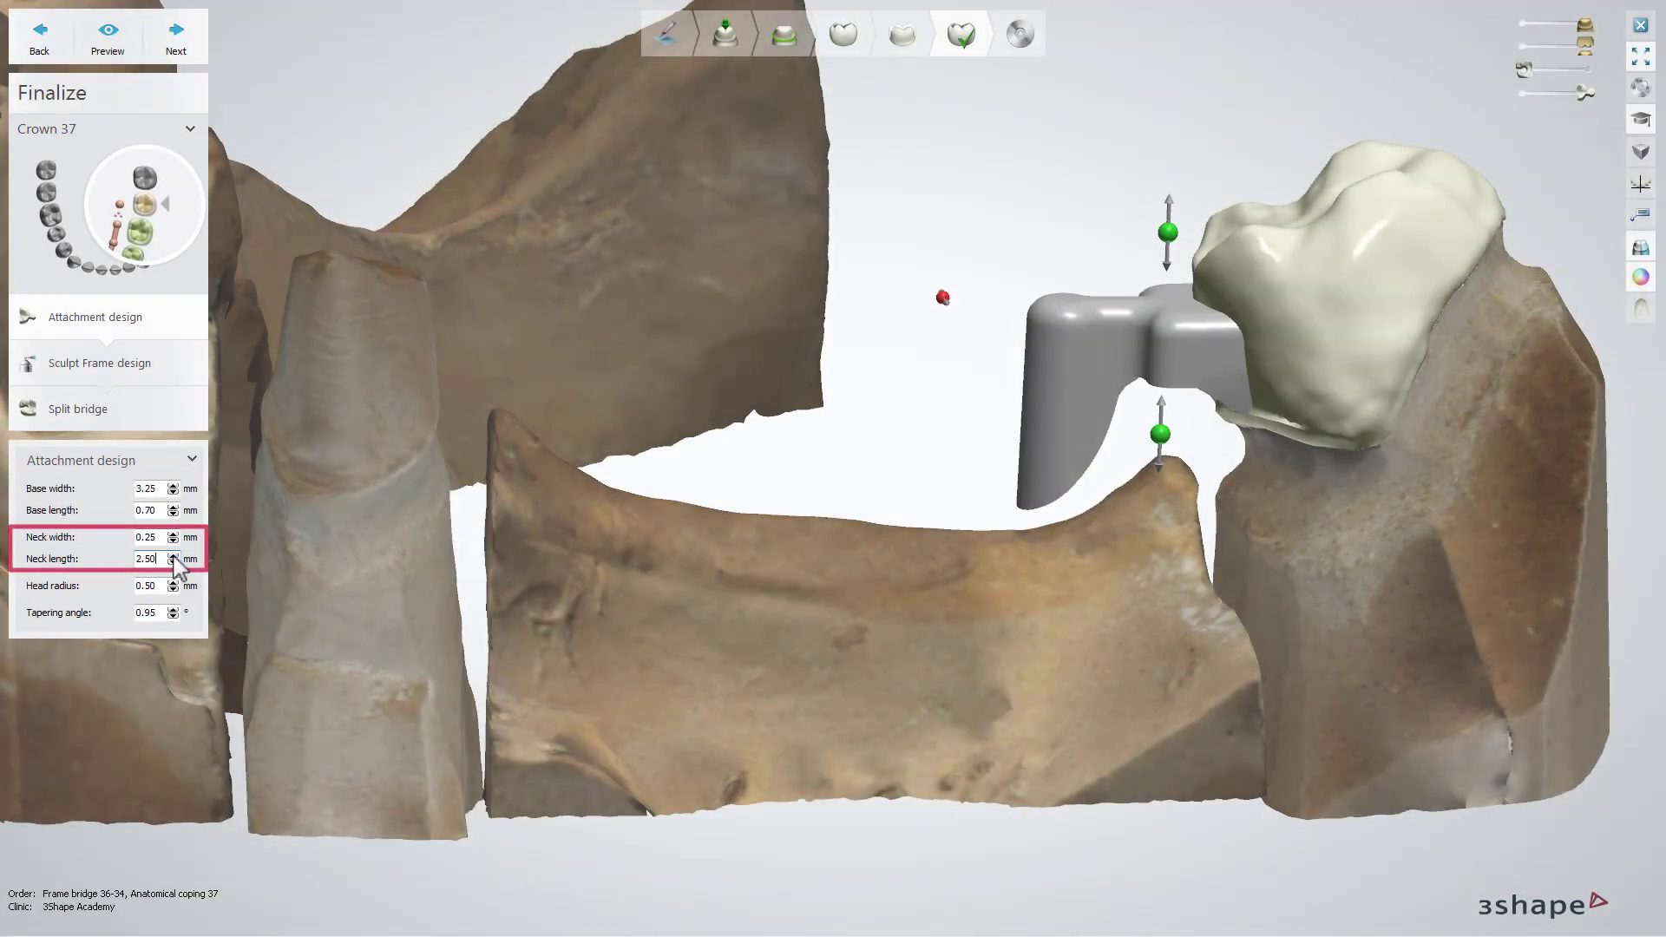
{"action": "left_click", "coordinate": [173, 563]}
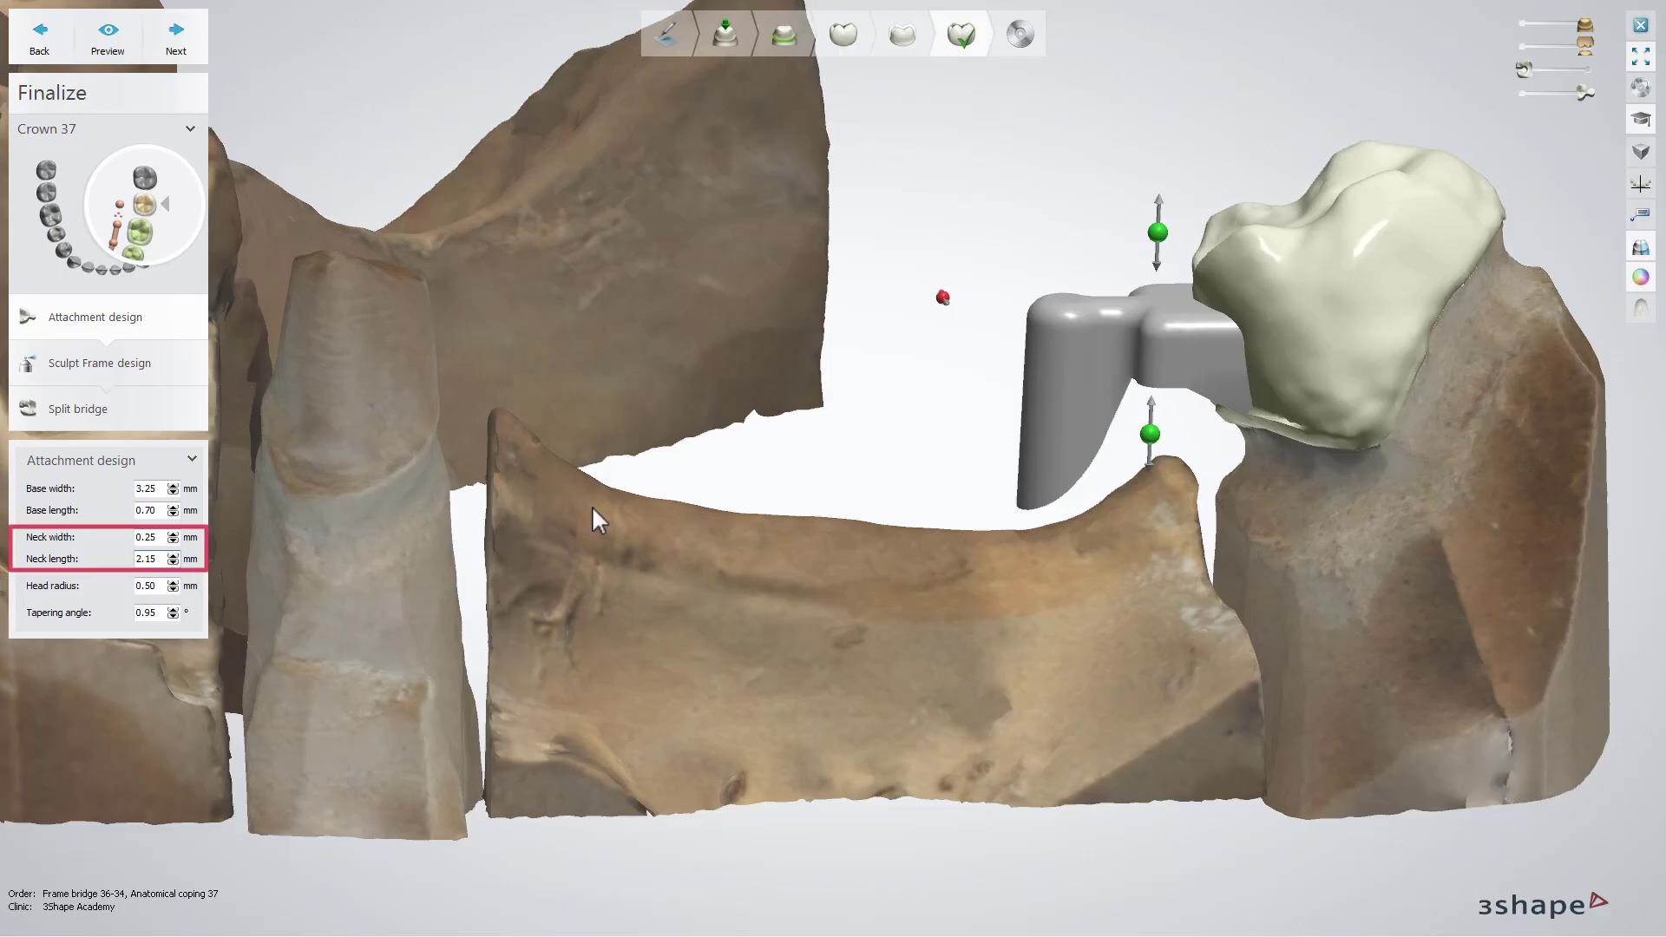
Adjust the attachment's vertical position using its two green handles
{"action": "mouse_move", "coordinate": [1152, 434]}
{"action": "left_mouse_down"}
{"action": "mouse_move", "coordinate": [1157, 486]}
{"action": "mouse_move", "coordinate": [1153, 444]}
{"action": "left_mouse_up"}
{"action": "left_click_drag", "start_coordinate": [1159, 239], "coordinate": [1159, 217]}
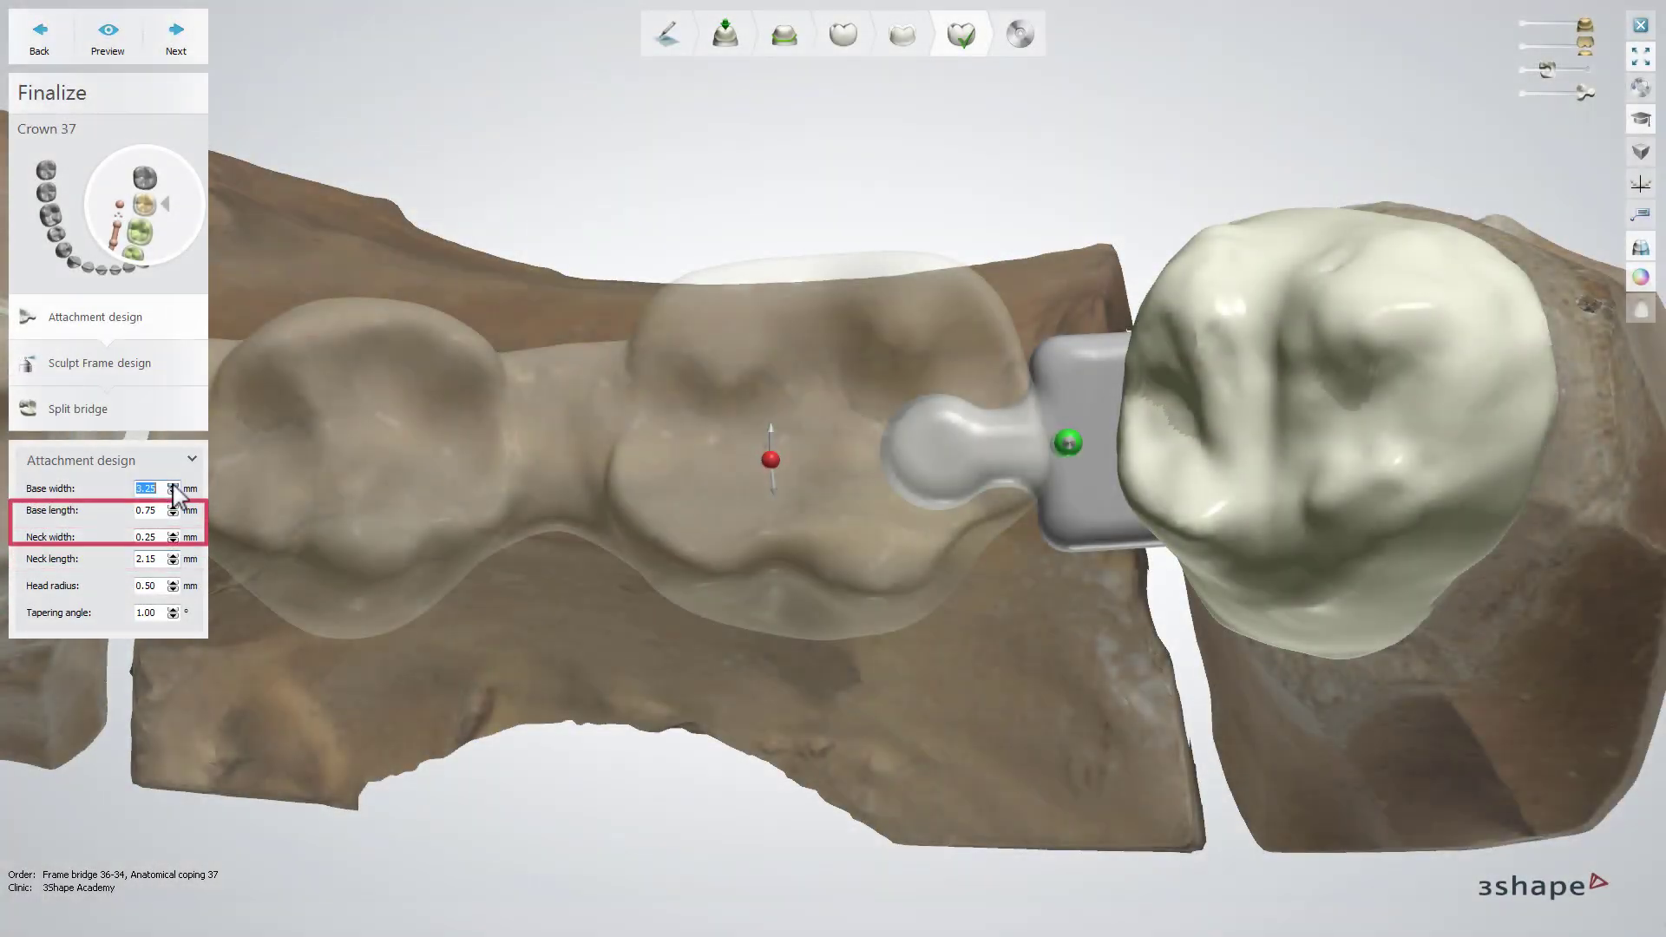
Try raising and lowering the attachment's base width and base length
{"action": "left_click", "coordinate": [173, 484]}
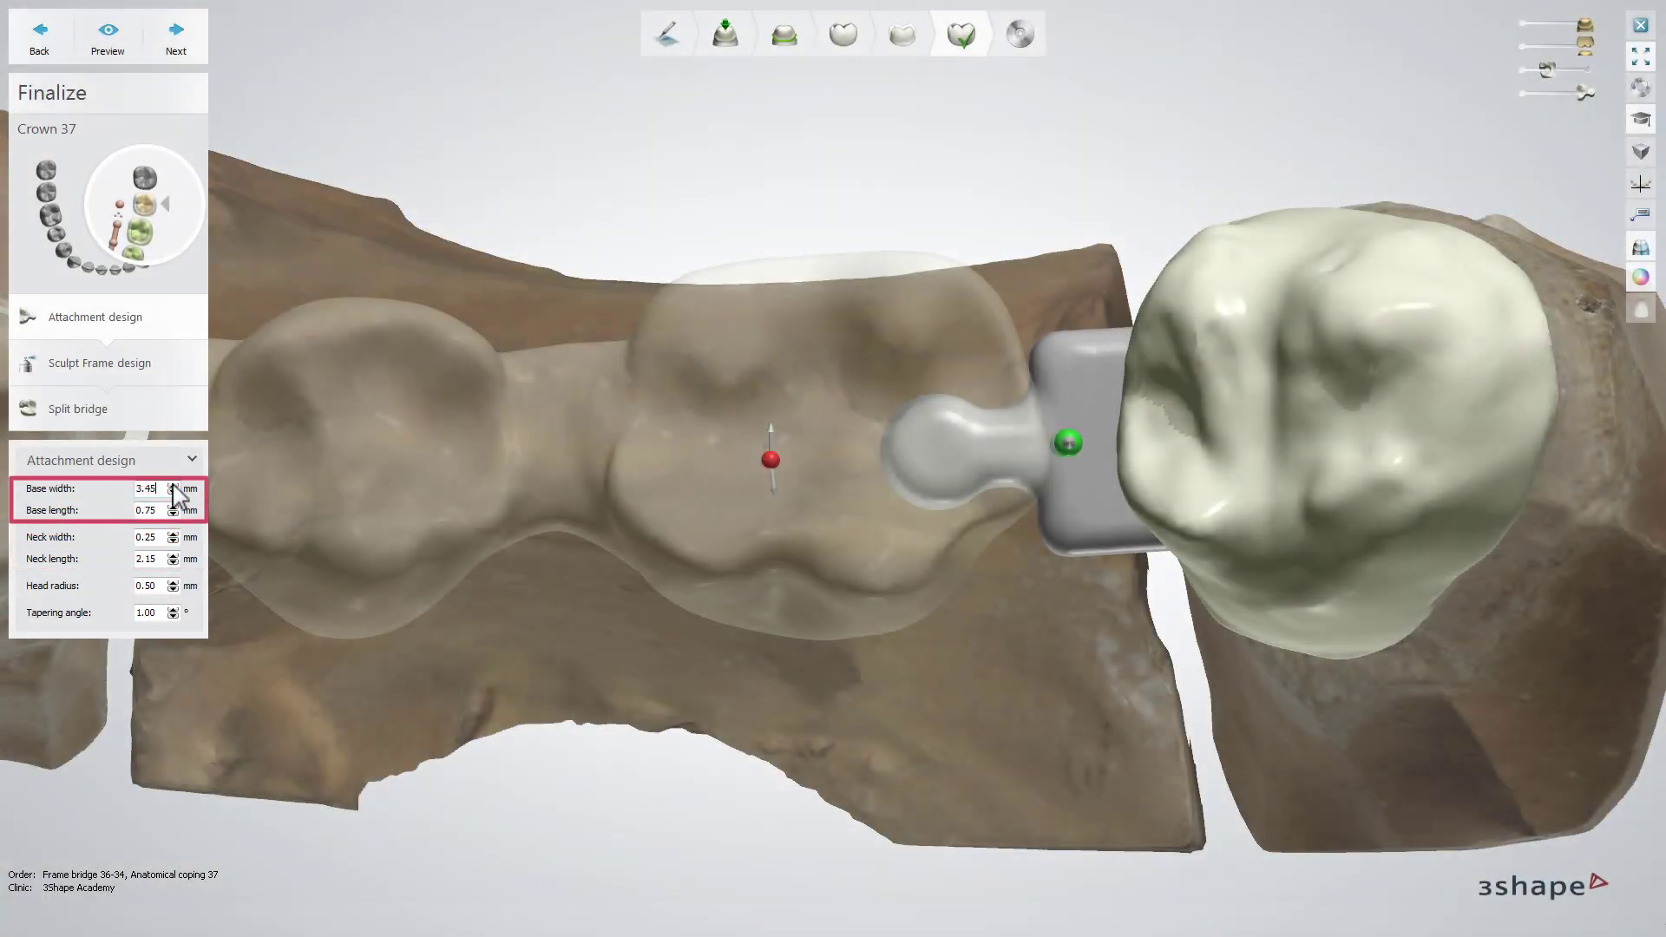
{"action": "left_click", "coordinate": [172, 484]}
{"action": "left_click", "coordinate": [173, 484]}
{"action": "left_click", "coordinate": [173, 484]}
{"action": "left_click", "coordinate": [172, 485]}
{"action": "left_click", "coordinate": [173, 491]}
{"action": "left_click", "coordinate": [173, 492]}
{"action": "left_click", "coordinate": [172, 491]}
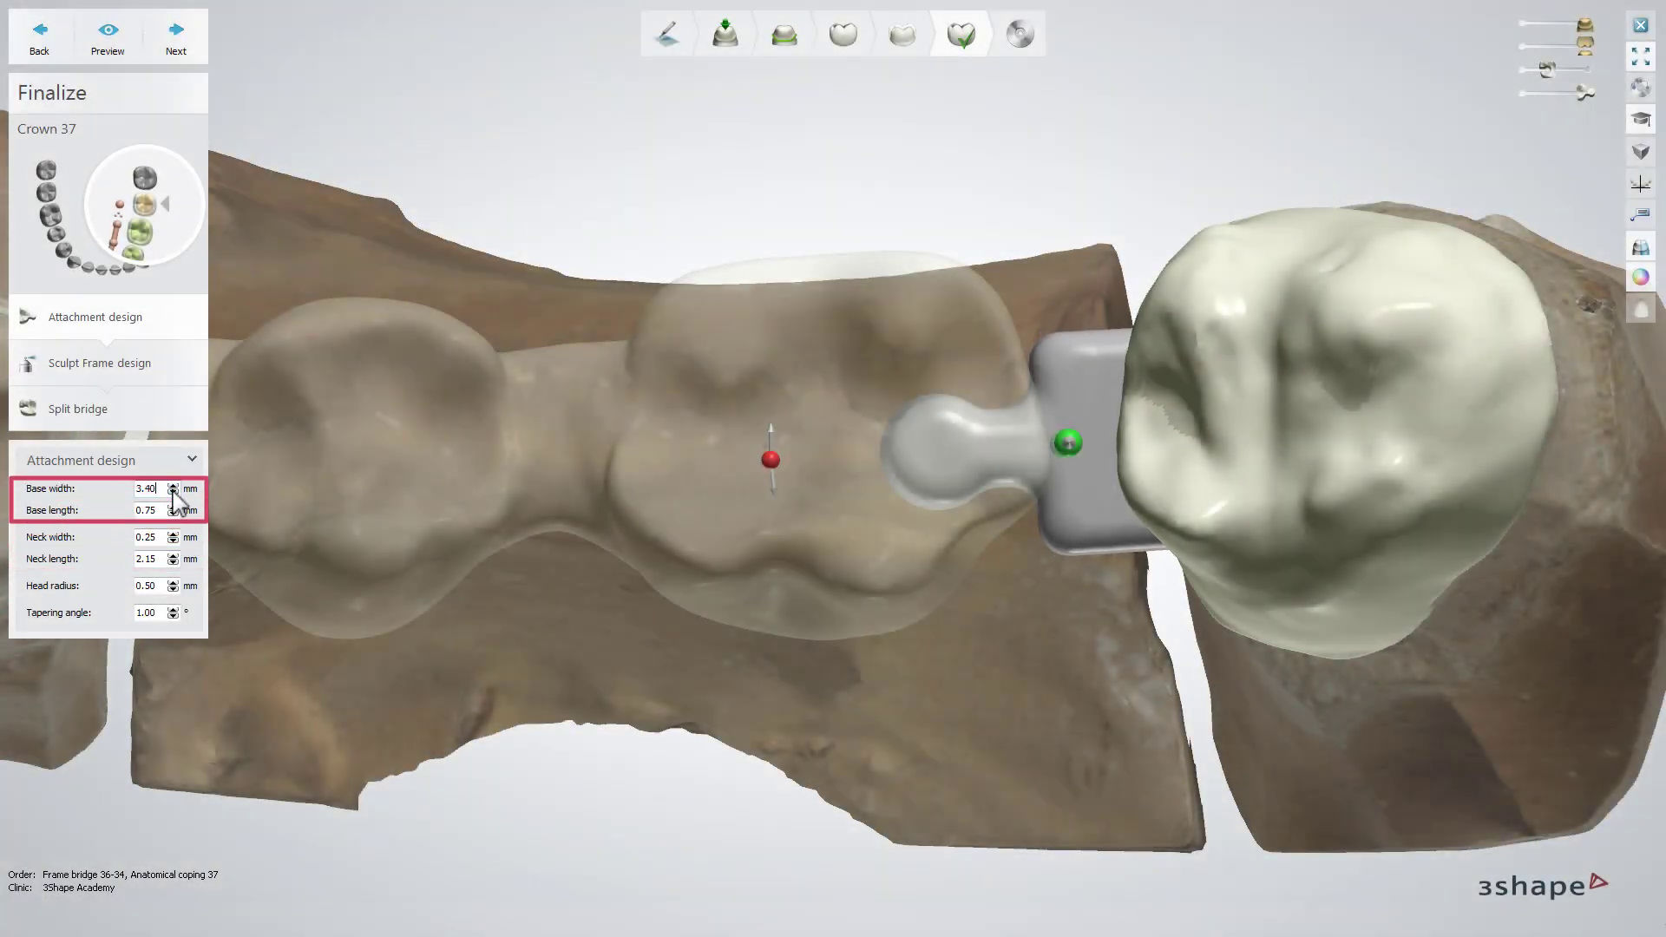
{"action": "left_click", "coordinate": [173, 491]}
{"action": "left_click", "coordinate": [173, 491]}
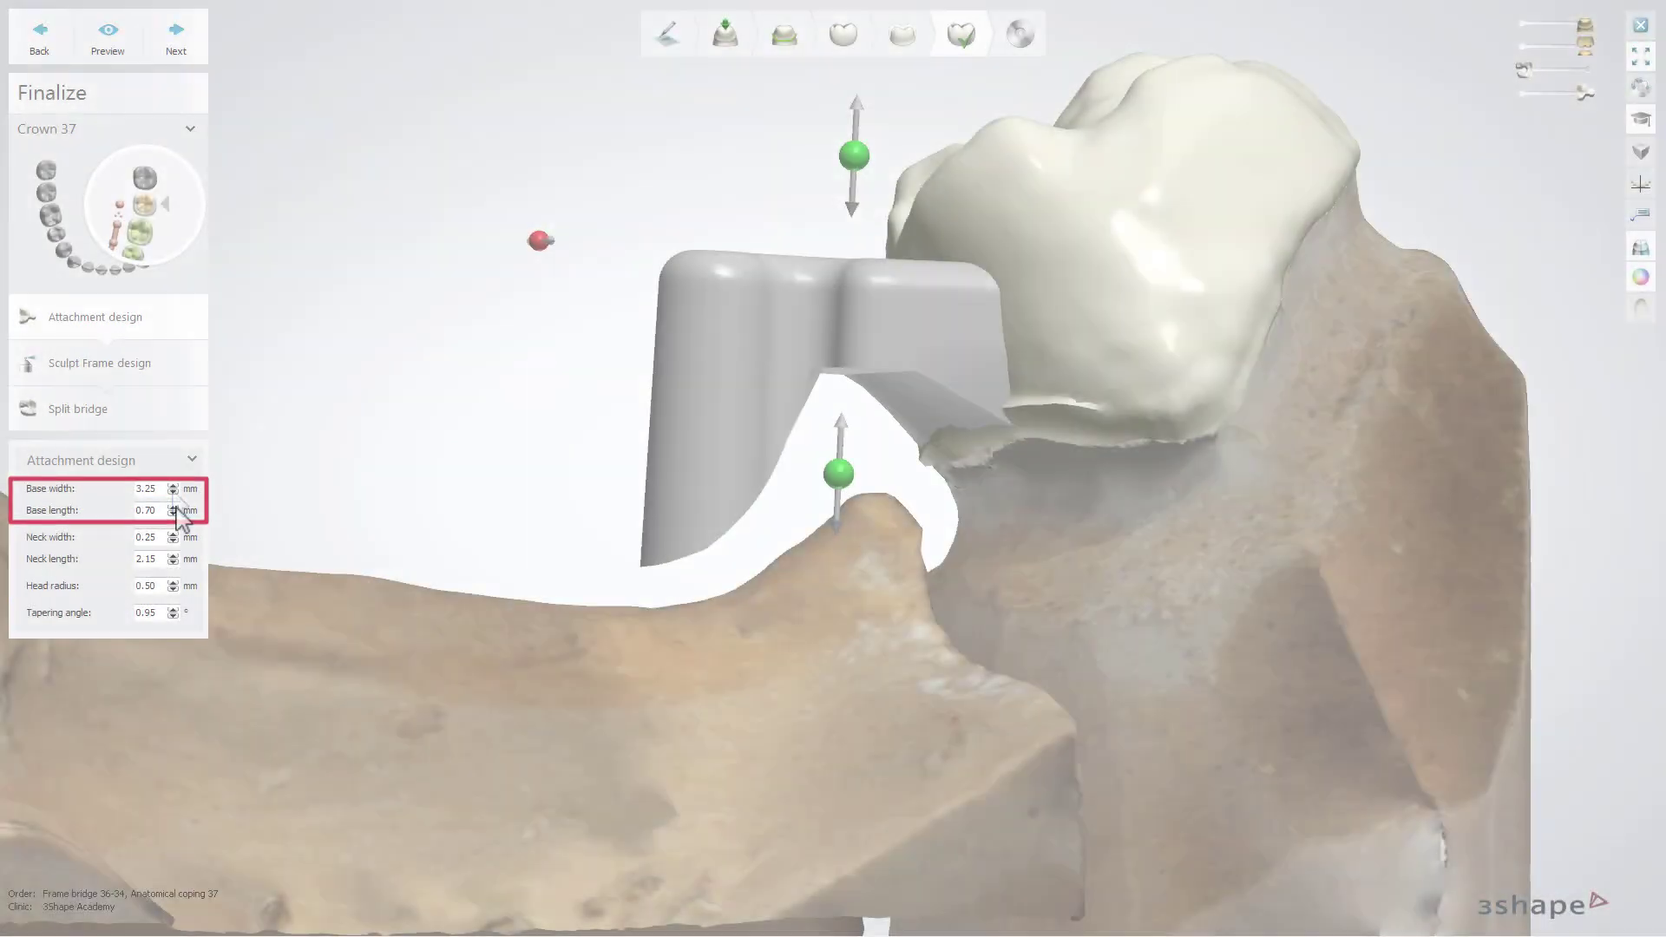
{"action": "left_click", "coordinate": [173, 512]}
{"action": "left_click", "coordinate": [173, 512]}
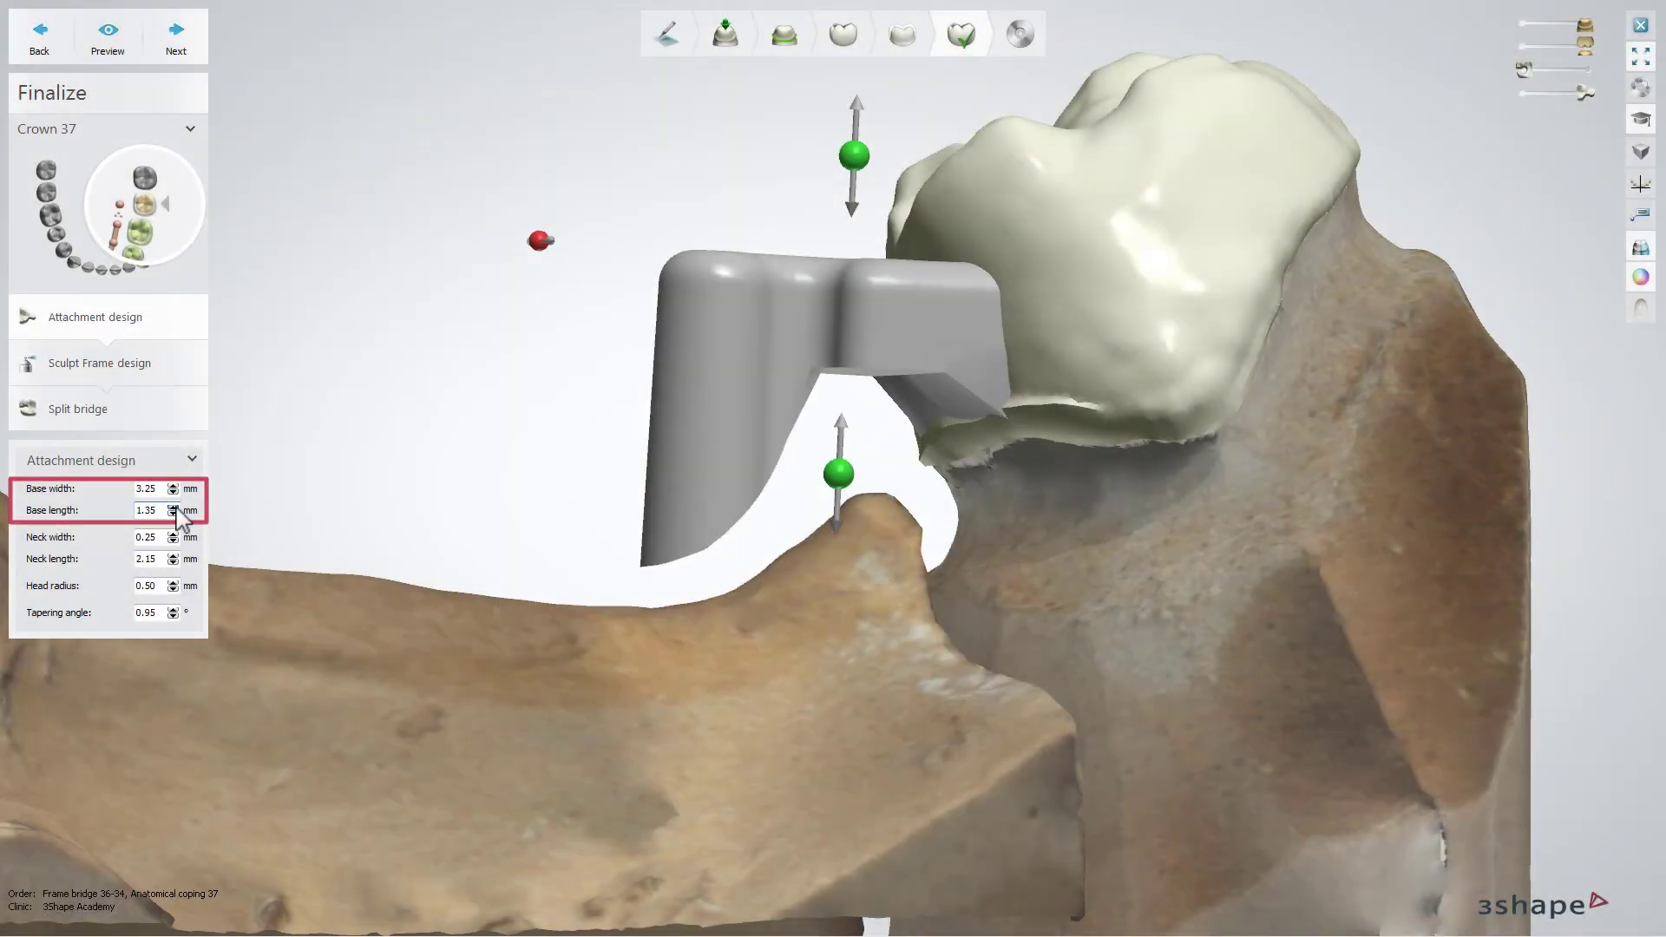
{"action": "left_click", "coordinate": [174, 513]}
{"action": "left_click", "coordinate": [174, 513]}
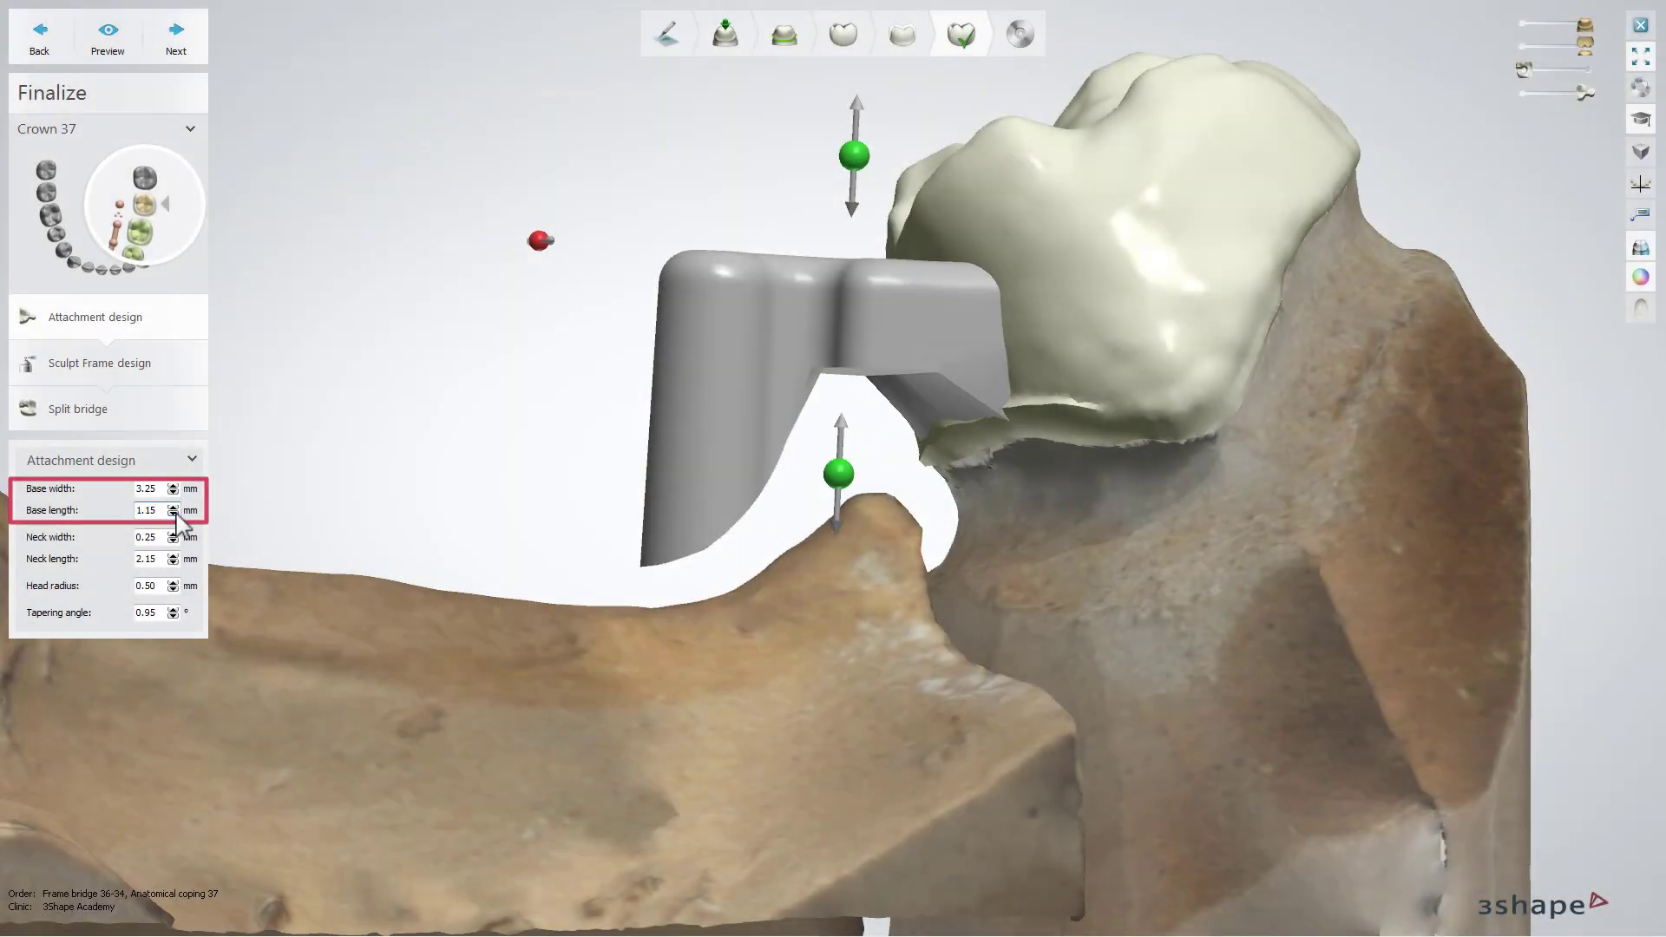
{"action": "left_click", "coordinate": [173, 513]}
{"action": "left_click", "coordinate": [173, 513]}
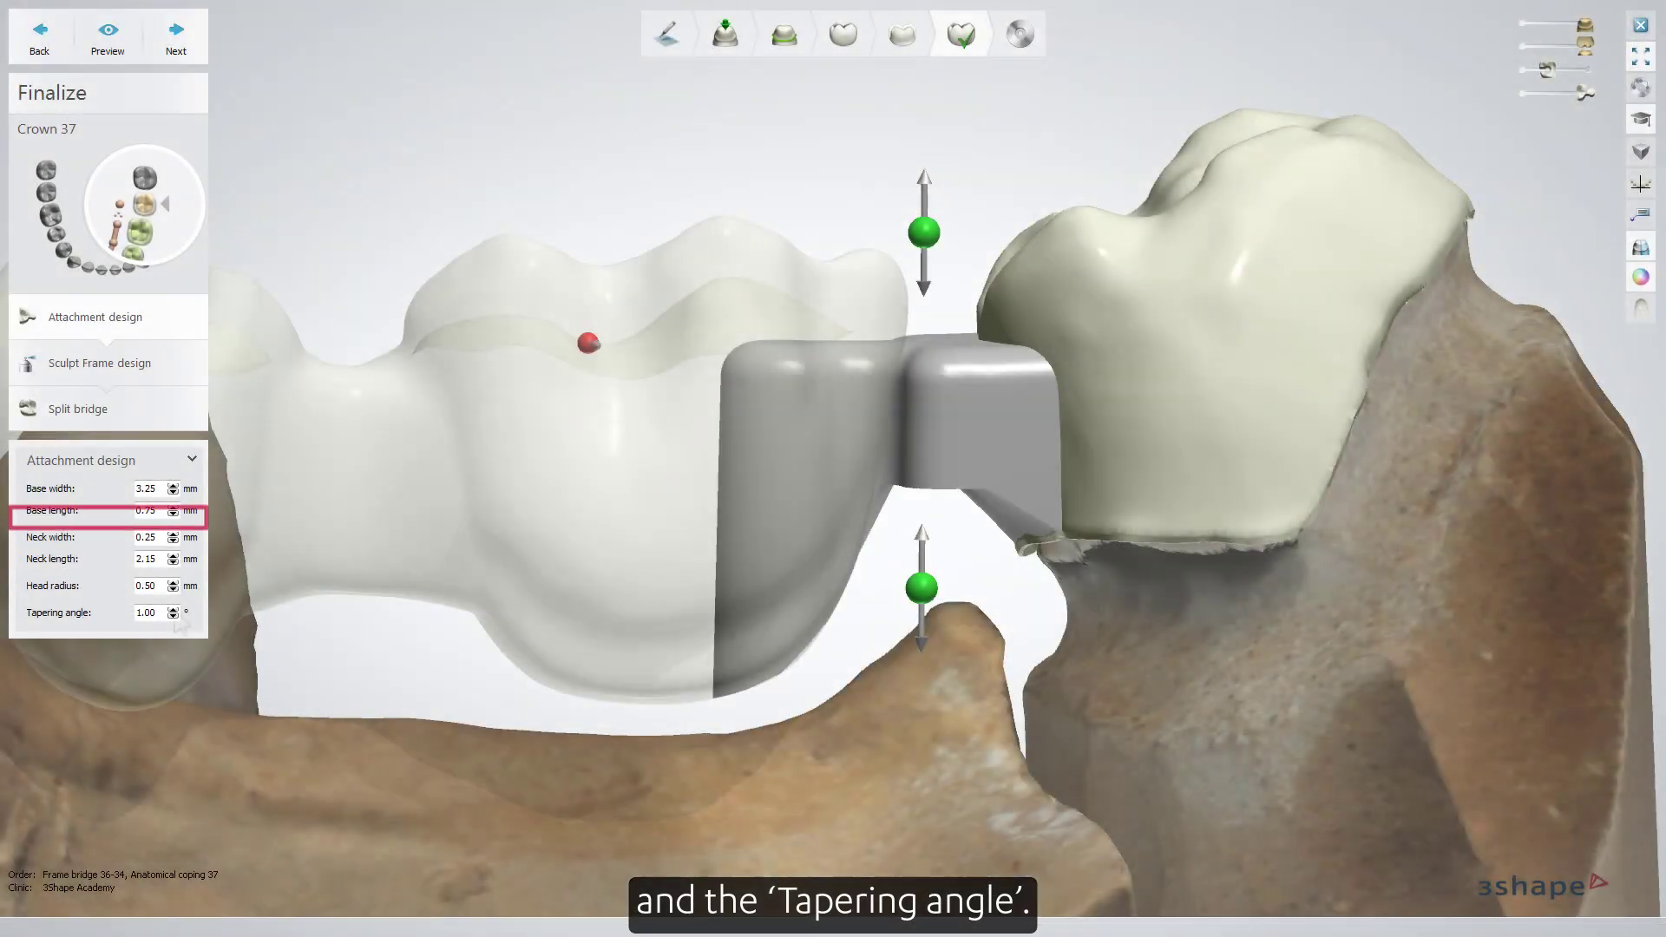
Adjust the attachment's tapering angle
{"action": "left_click", "coordinate": [173, 610]}
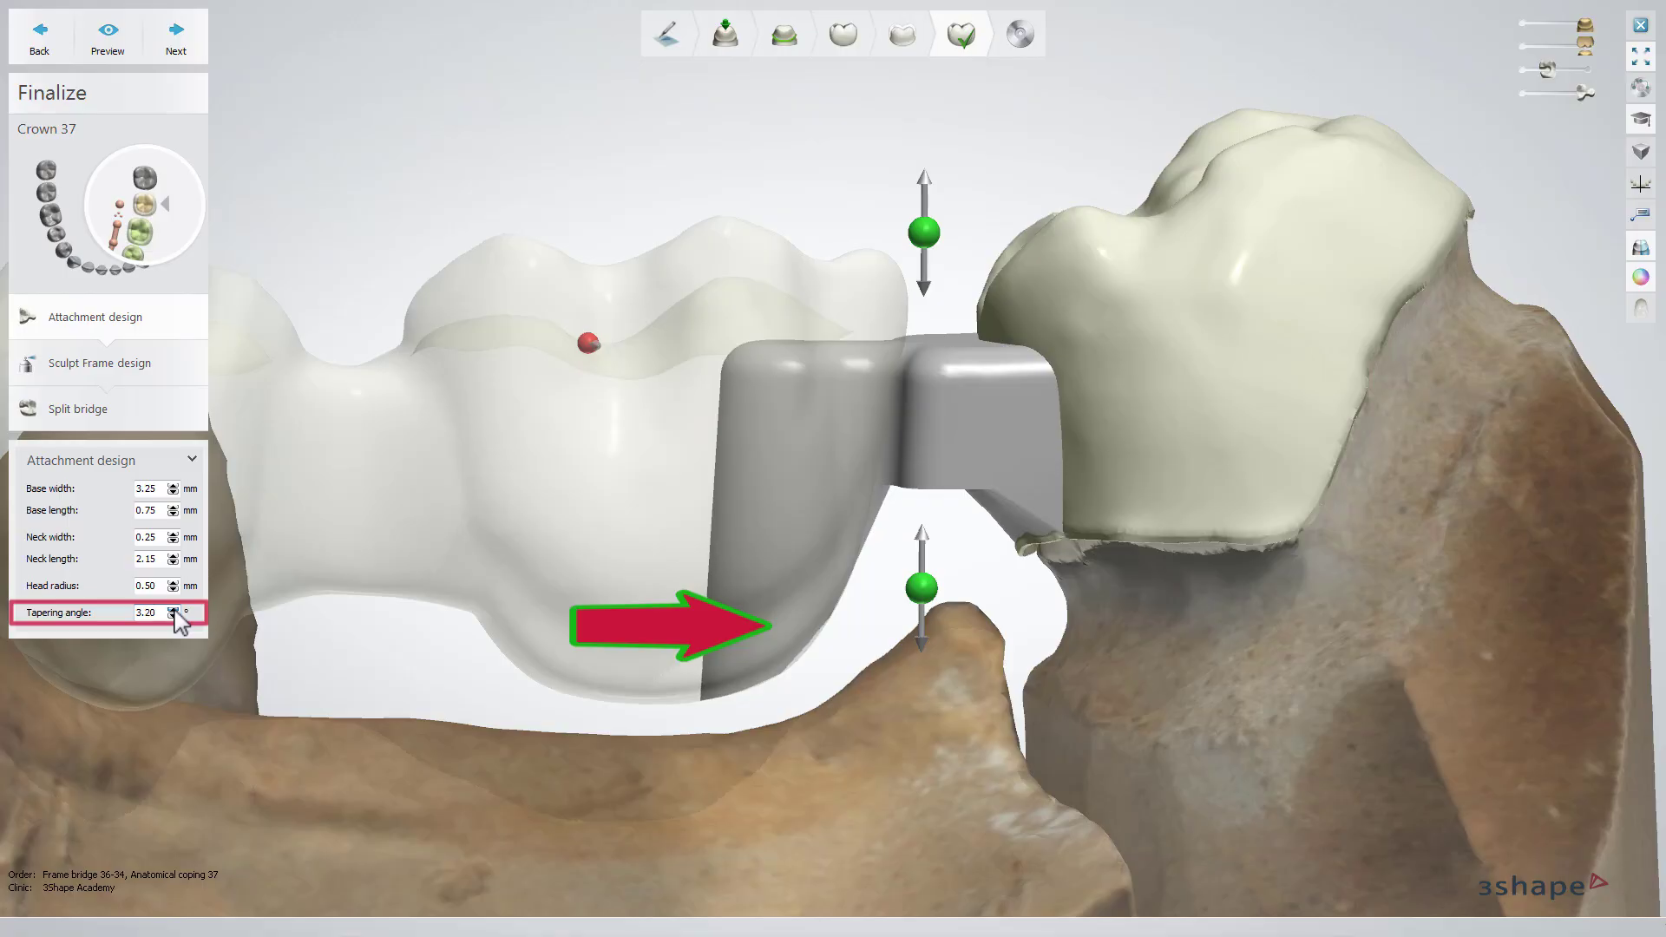
{"action": "left_click", "coordinate": [174, 610]}
{"action": "left_click", "coordinate": [173, 611]}
{"action": "left_click", "coordinate": [173, 610]}
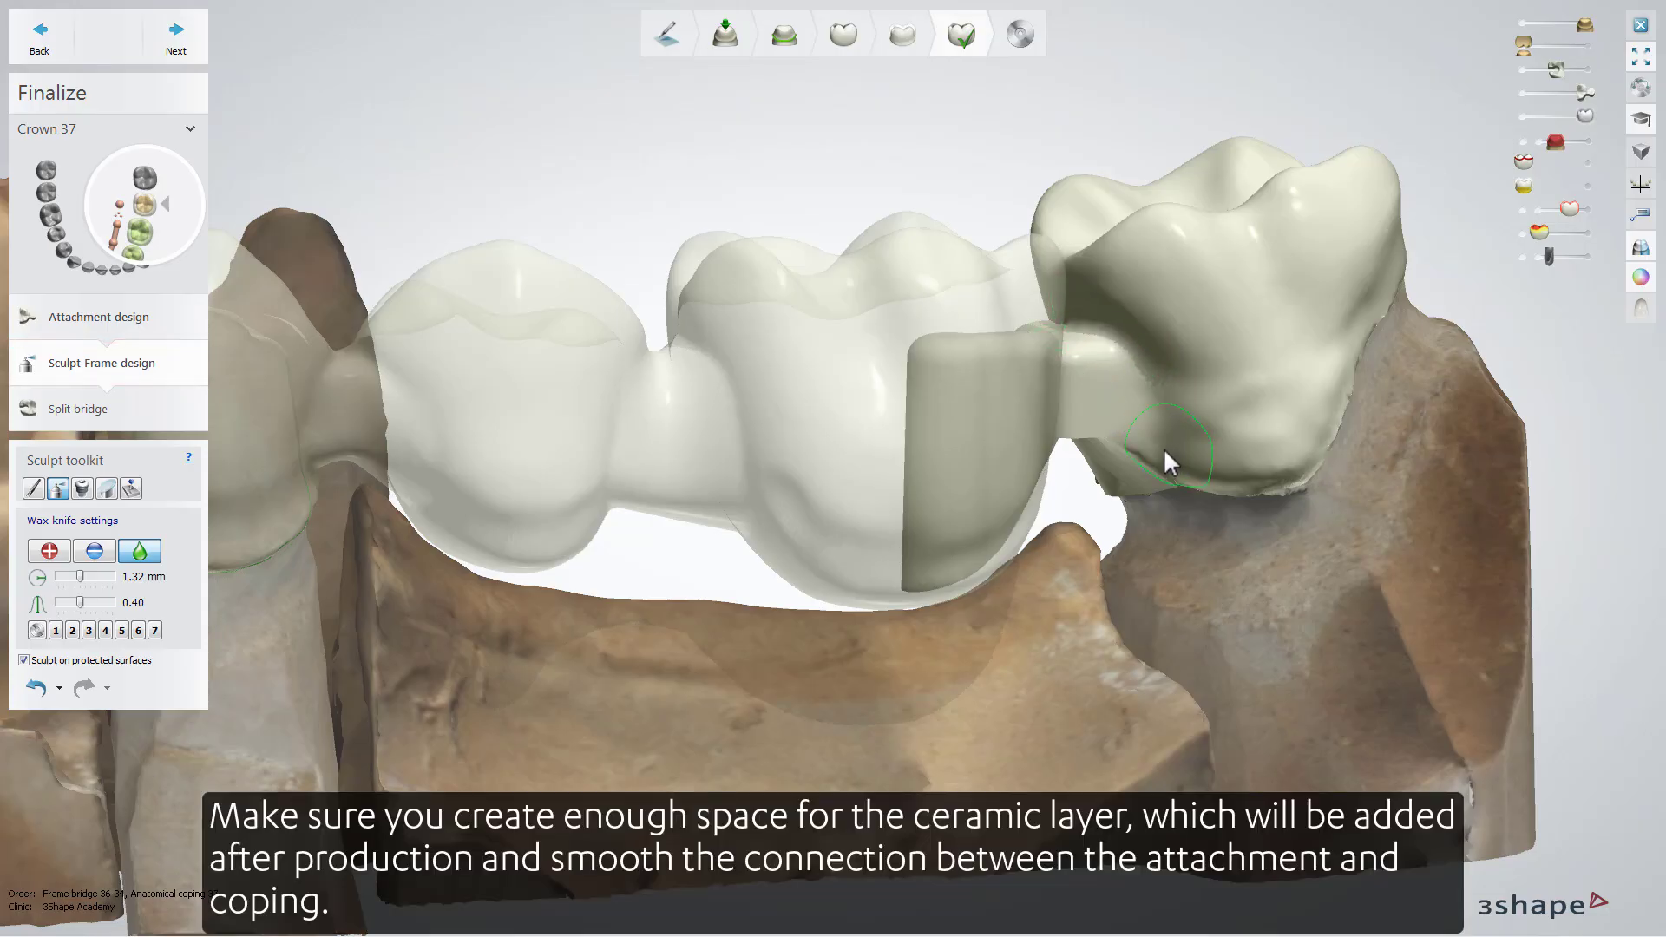
Sculpt the frame by smoothing the attachment-to-coping 37 connection and morphing the female part to rest on the attachment base
{"action": "mouse_move", "coordinate": [1116, 347]}
{"action": "left_mouse_down"}
{"action": "mouse_move", "coordinate": [1090, 343]}
{"action": "mouse_move", "coordinate": [1122, 363]}
{"action": "left_mouse_up"}
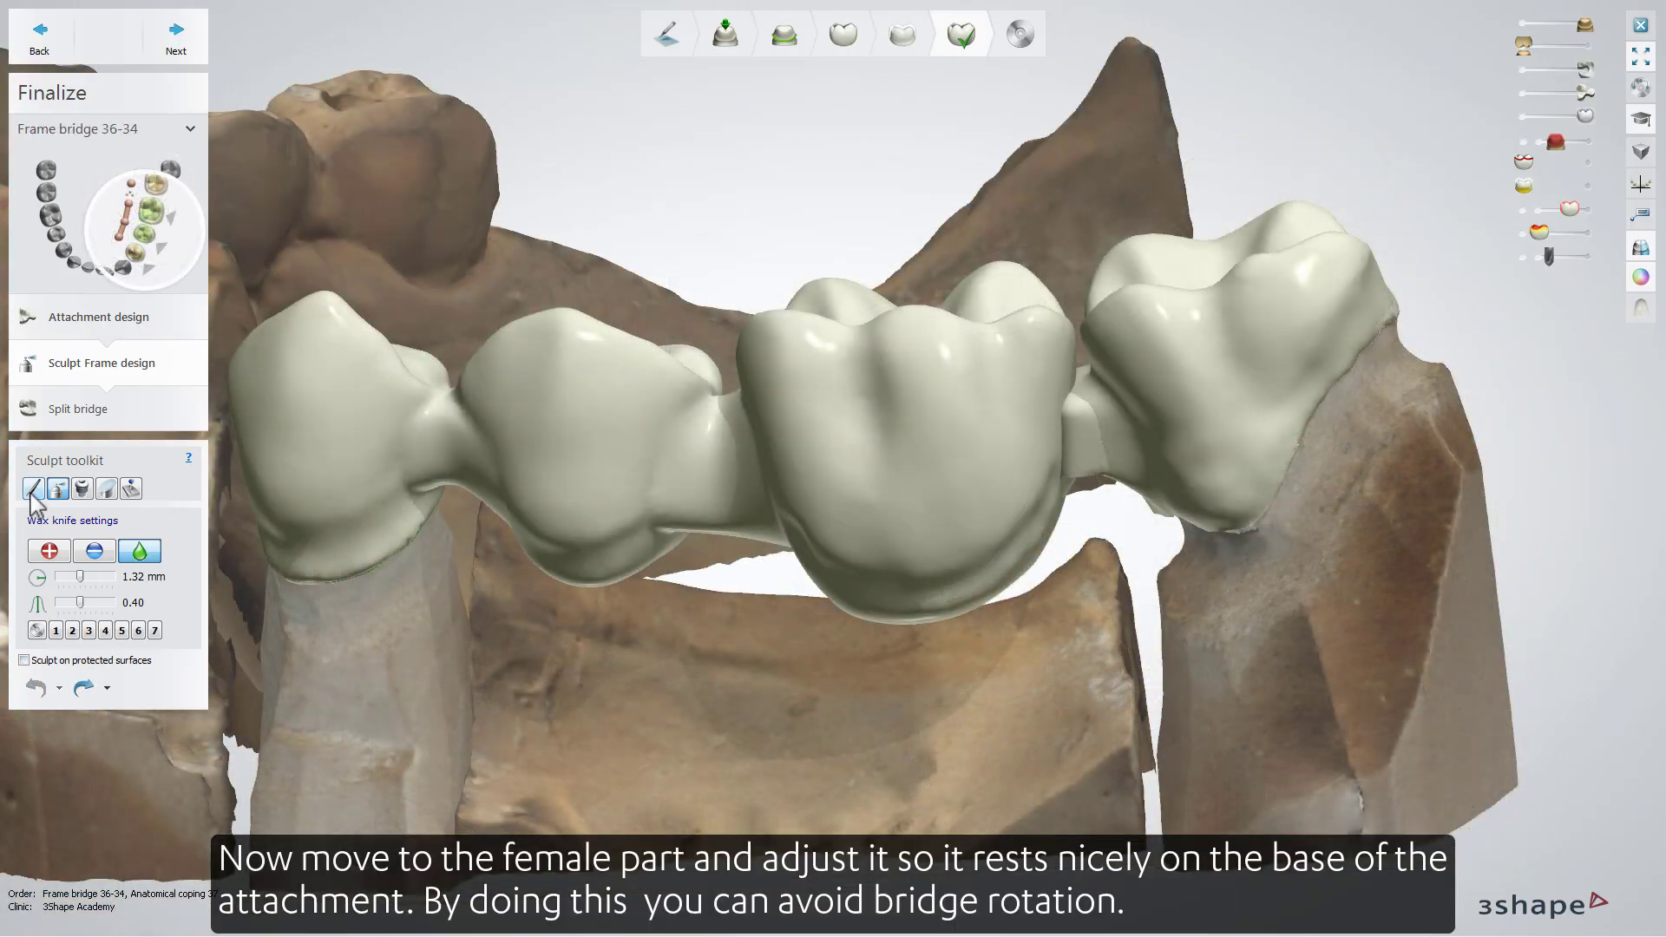
{"action": "left_click", "coordinate": [33, 489]}
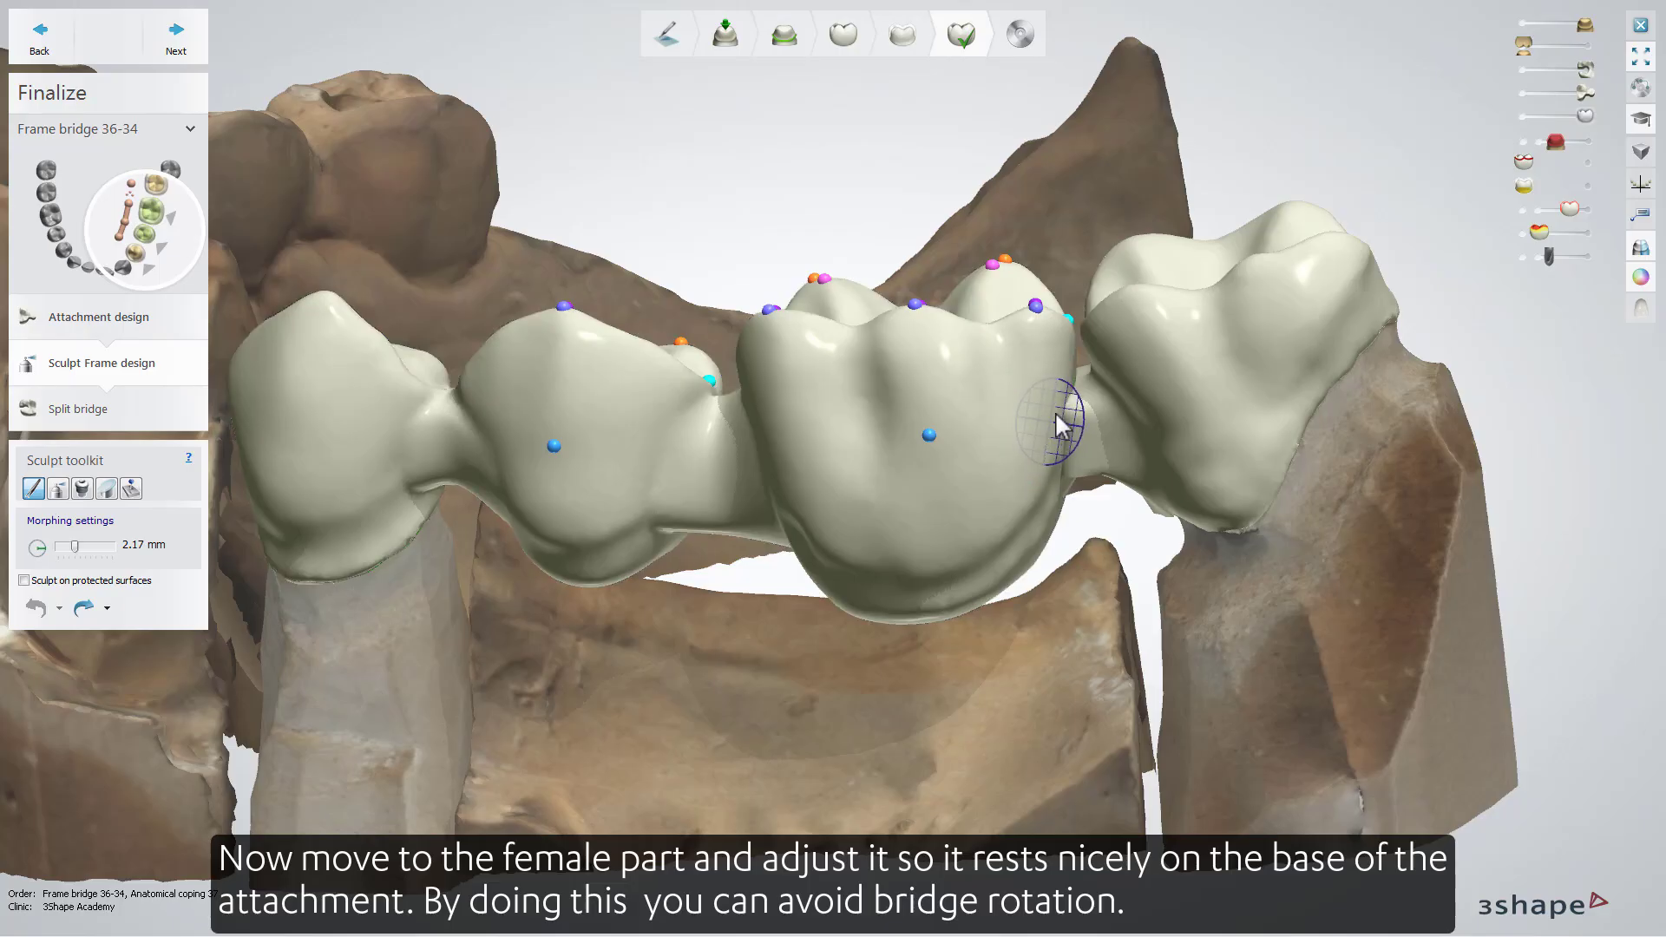
{"action": "left_click_drag", "start_coordinate": [1055, 414], "coordinate": [1061, 424]}
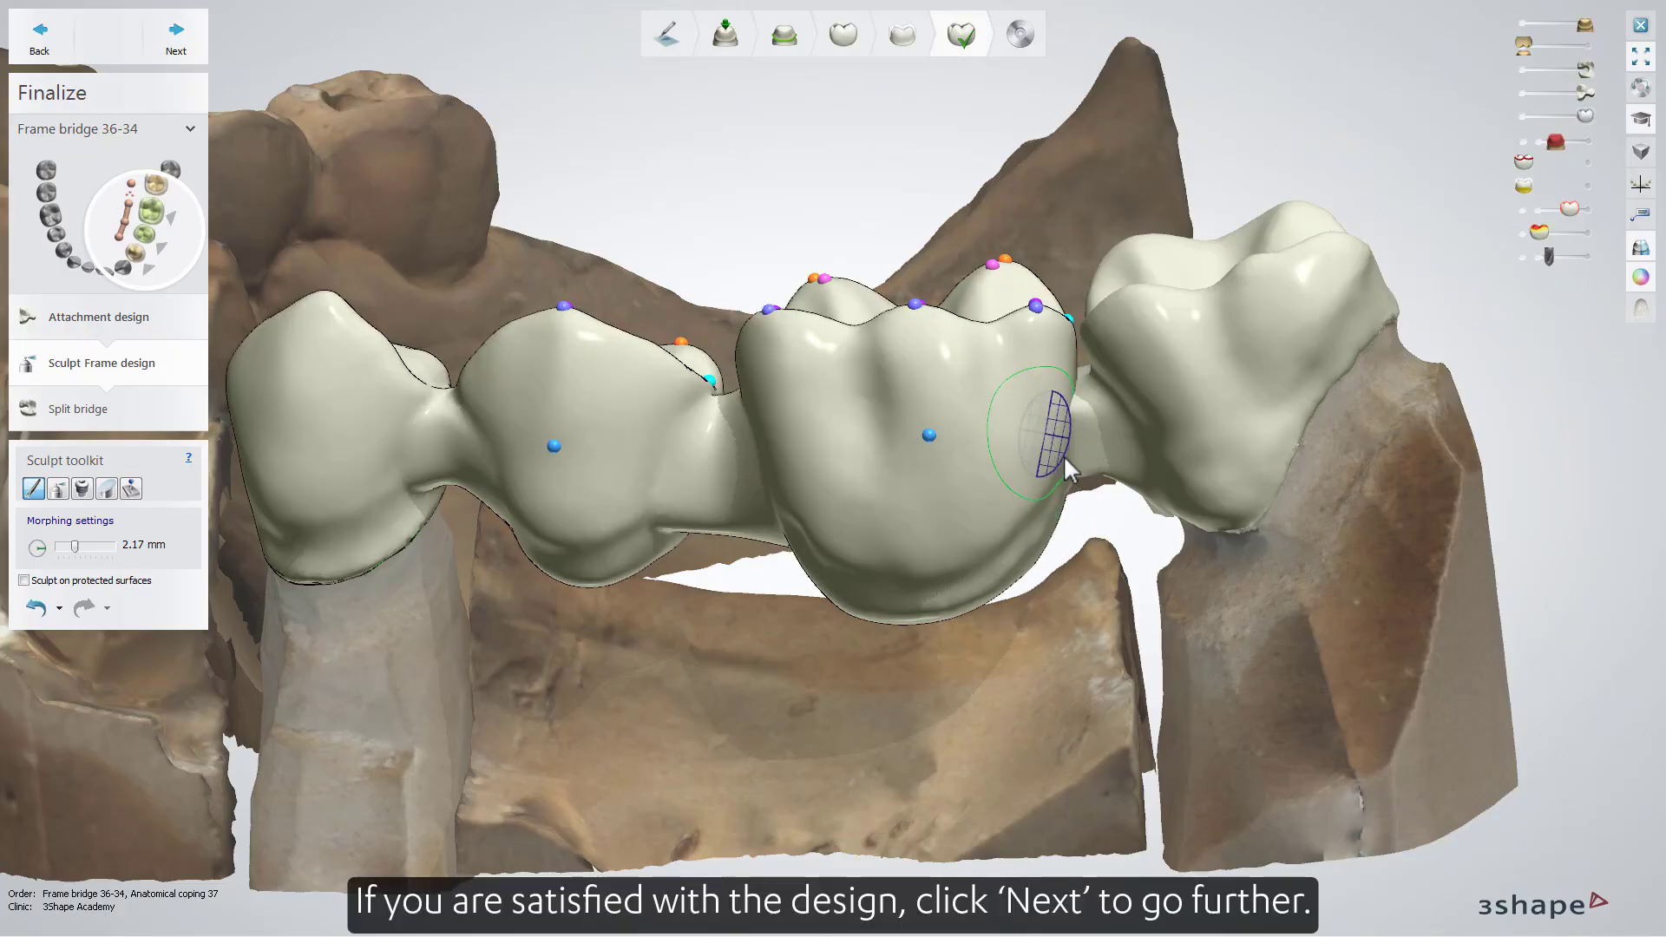
Open the Split bridge substep with a 2D cross section through the attachment and set the cement space to 0.100 mm
{"action": "left_click", "coordinate": [176, 43]}
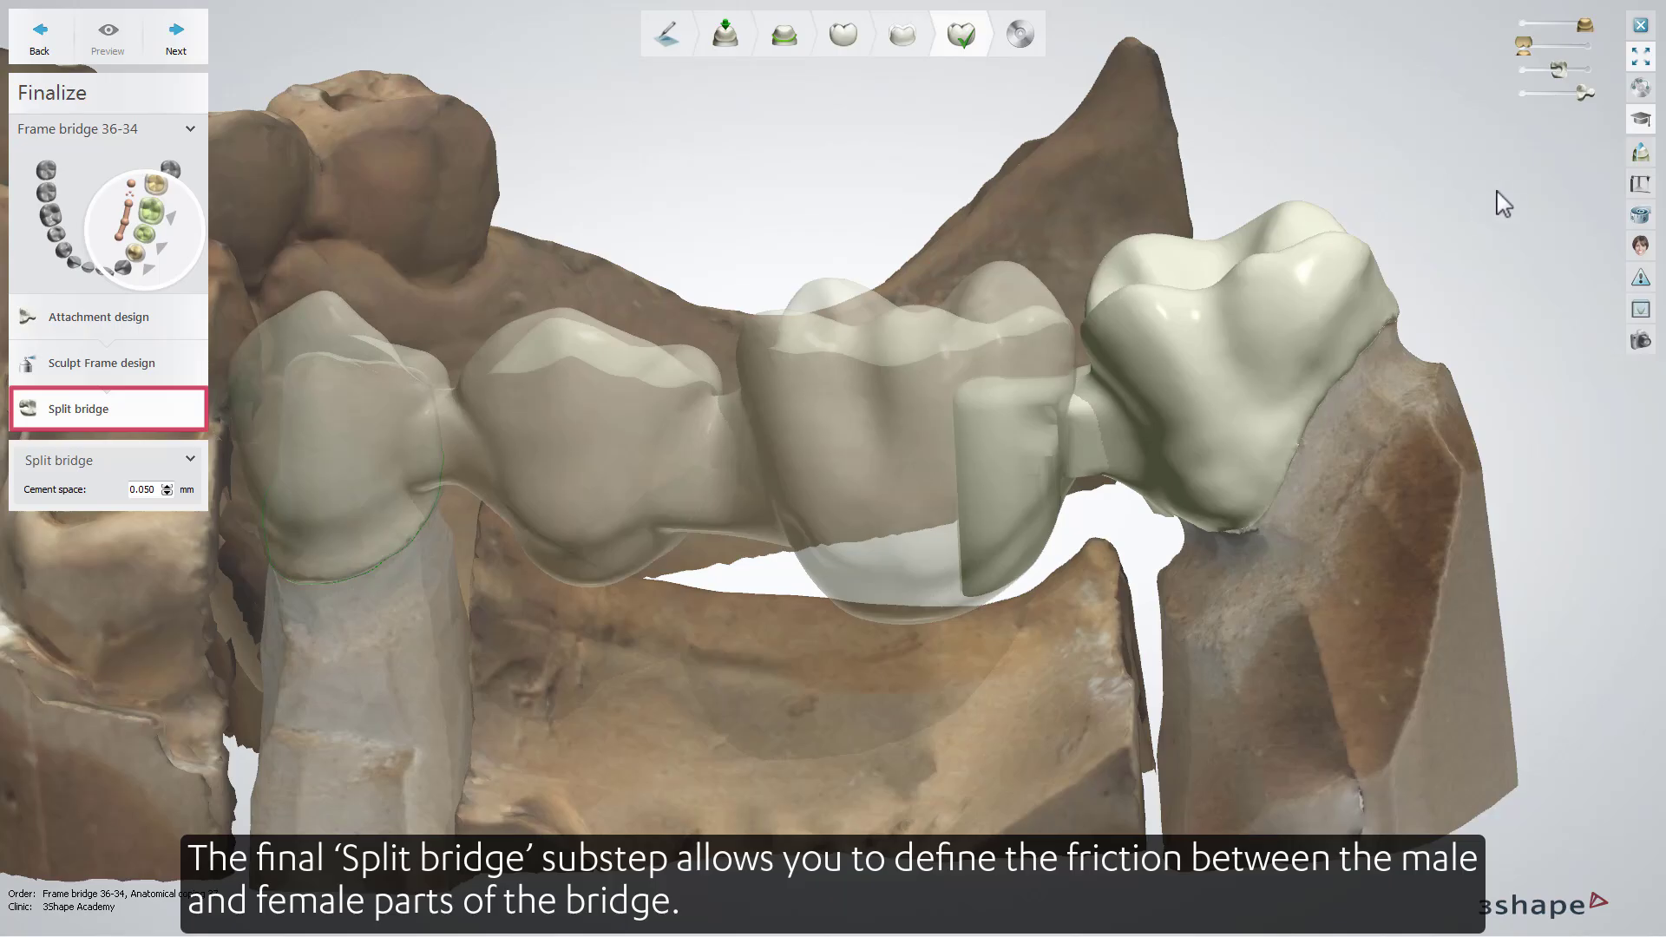
{"action": "left_click", "coordinate": [1641, 154]}
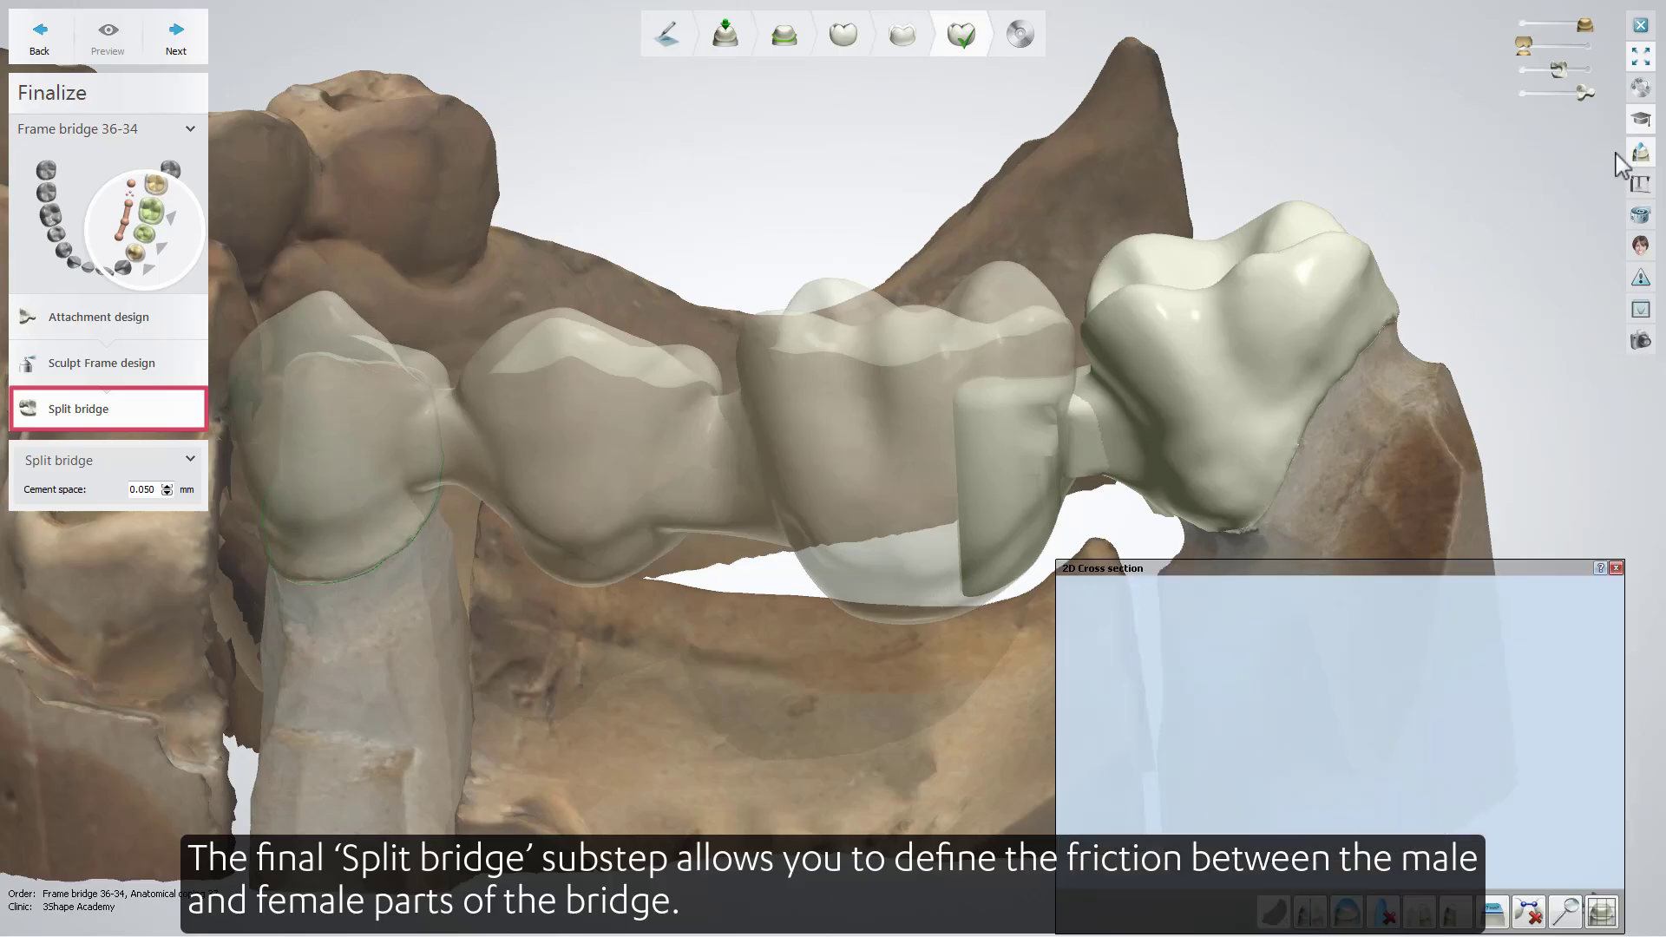
{"action": "left_click_drag", "start_coordinate": [997, 137], "coordinate": [990, 815]}
{"action": "scroll", "coordinate": [1355, 727], "scroll_direction": "up", "scroll_amount": 8}
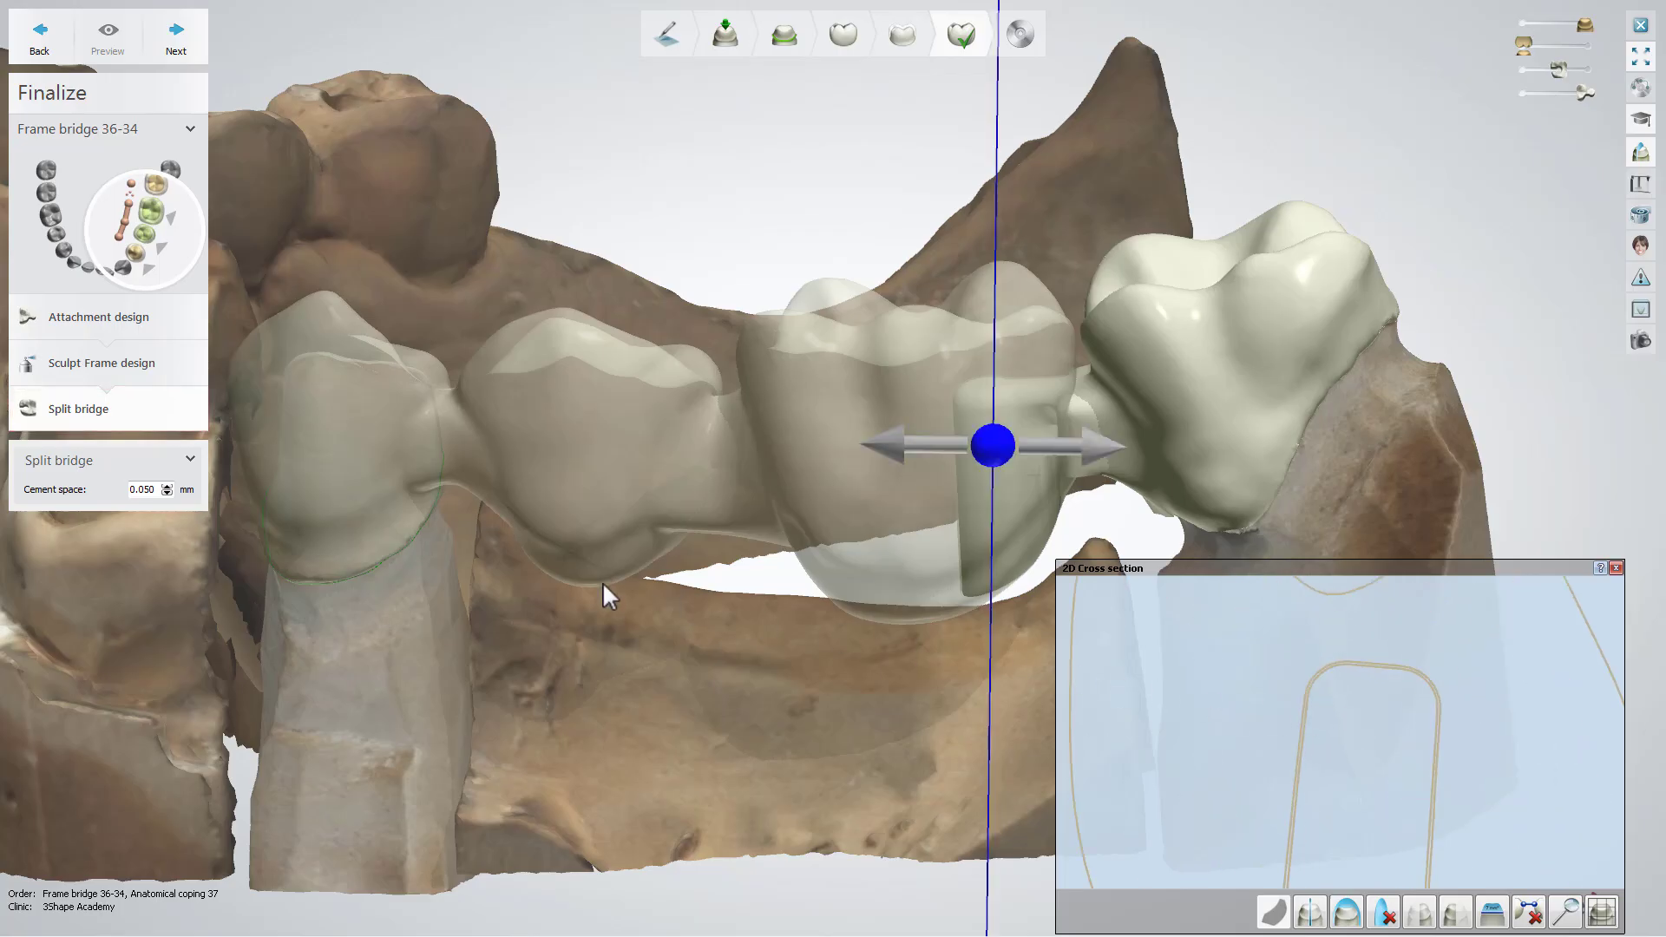
{"action": "left_click", "coordinate": [167, 488]}
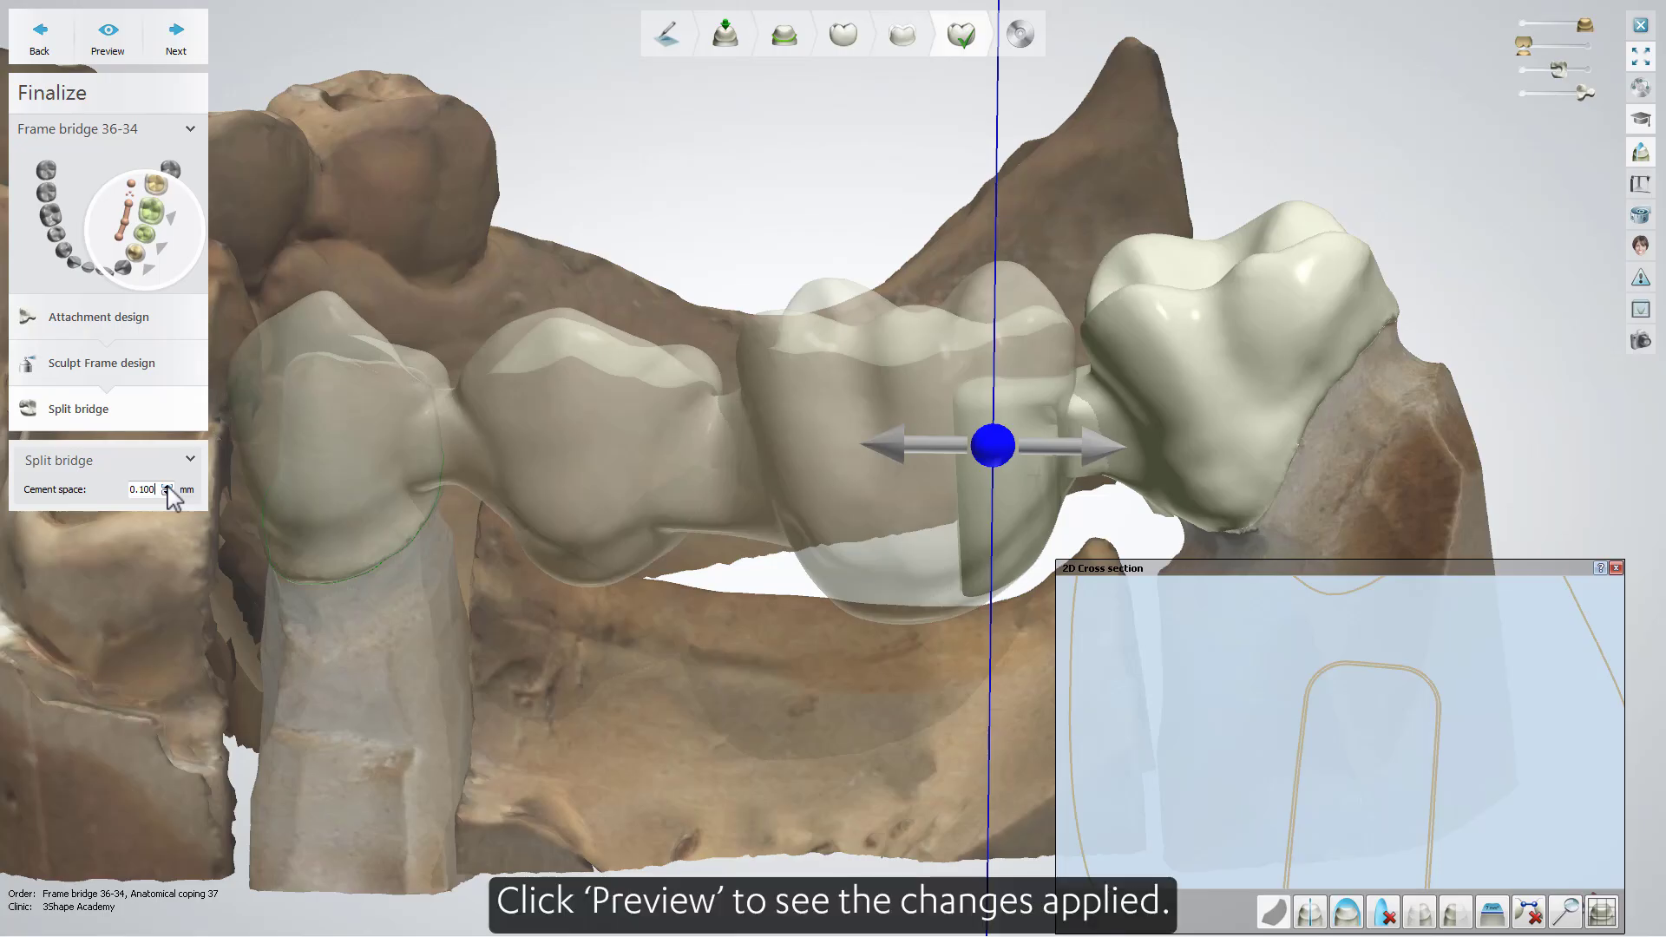
Preview the split bridge with the female part shown, and advance to the Save step
{"action": "left_click", "coordinate": [109, 52]}
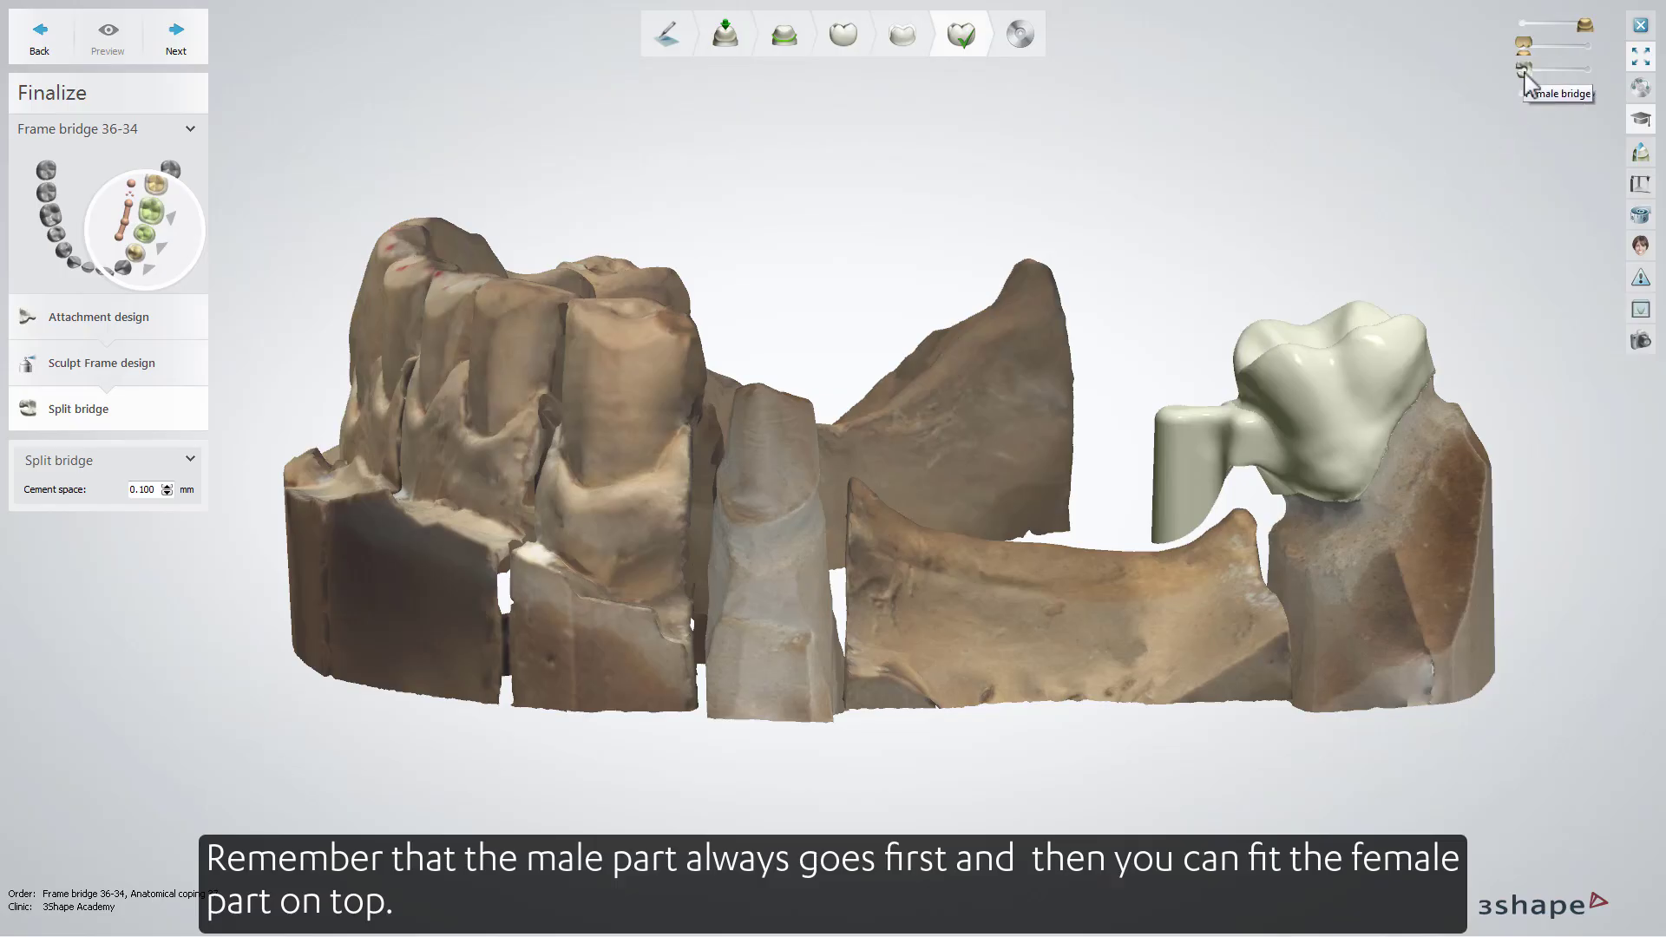
{"action": "left_click_drag", "start_coordinate": [1531, 82], "coordinate": [1595, 82]}
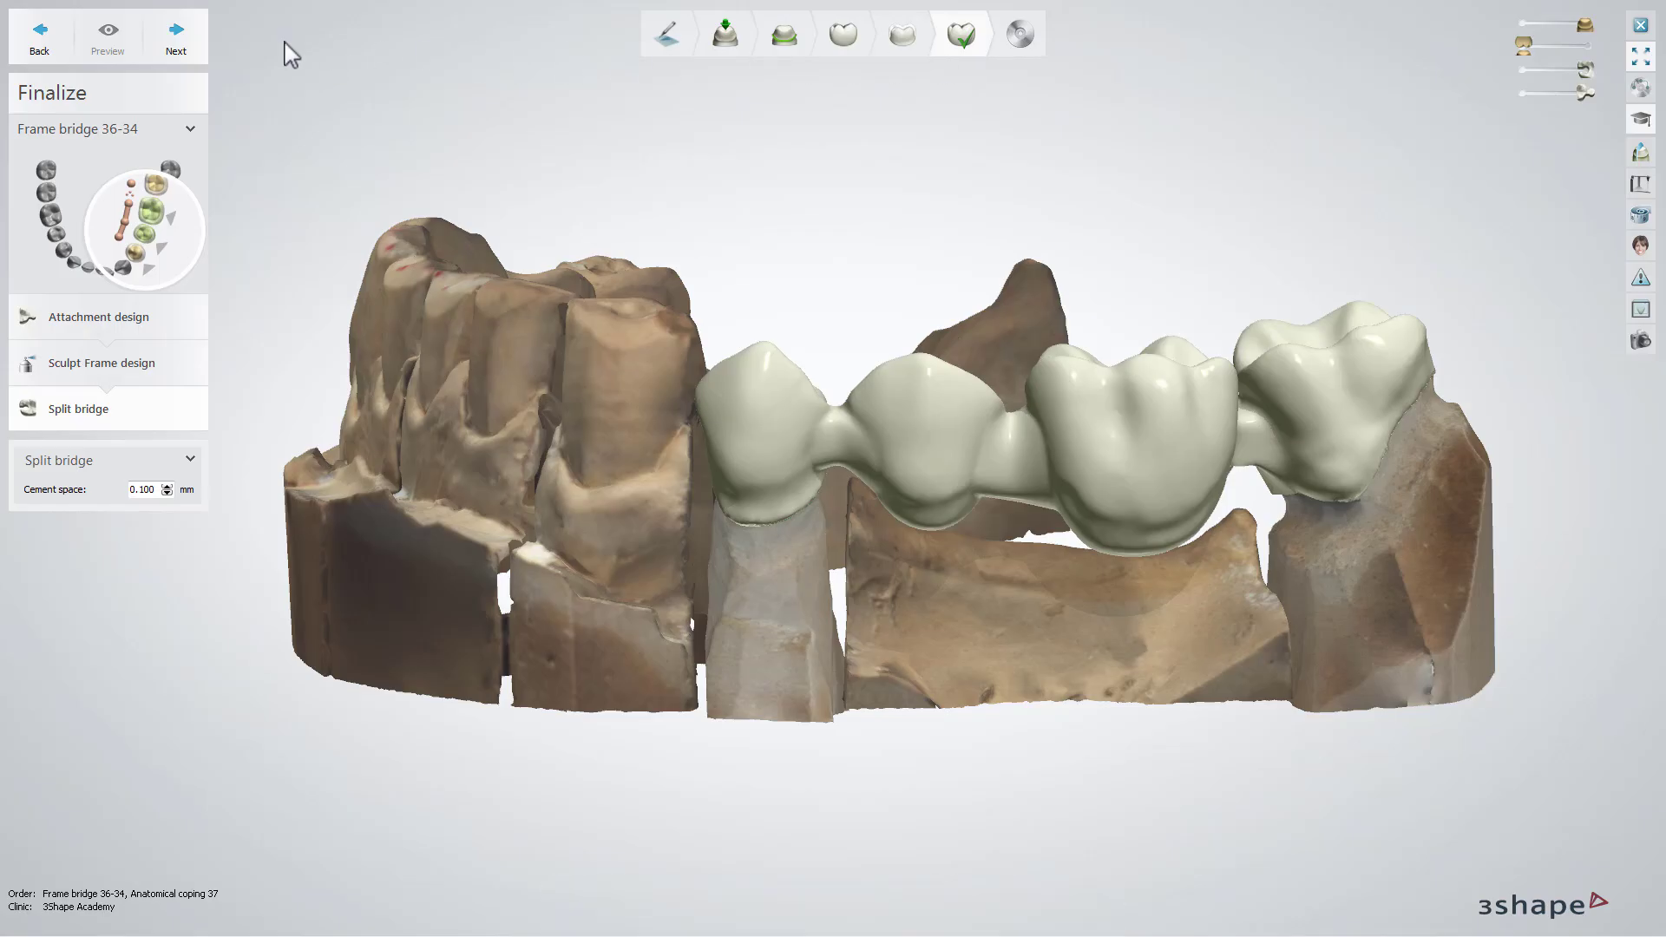
{"action": "left_click", "coordinate": [178, 39]}
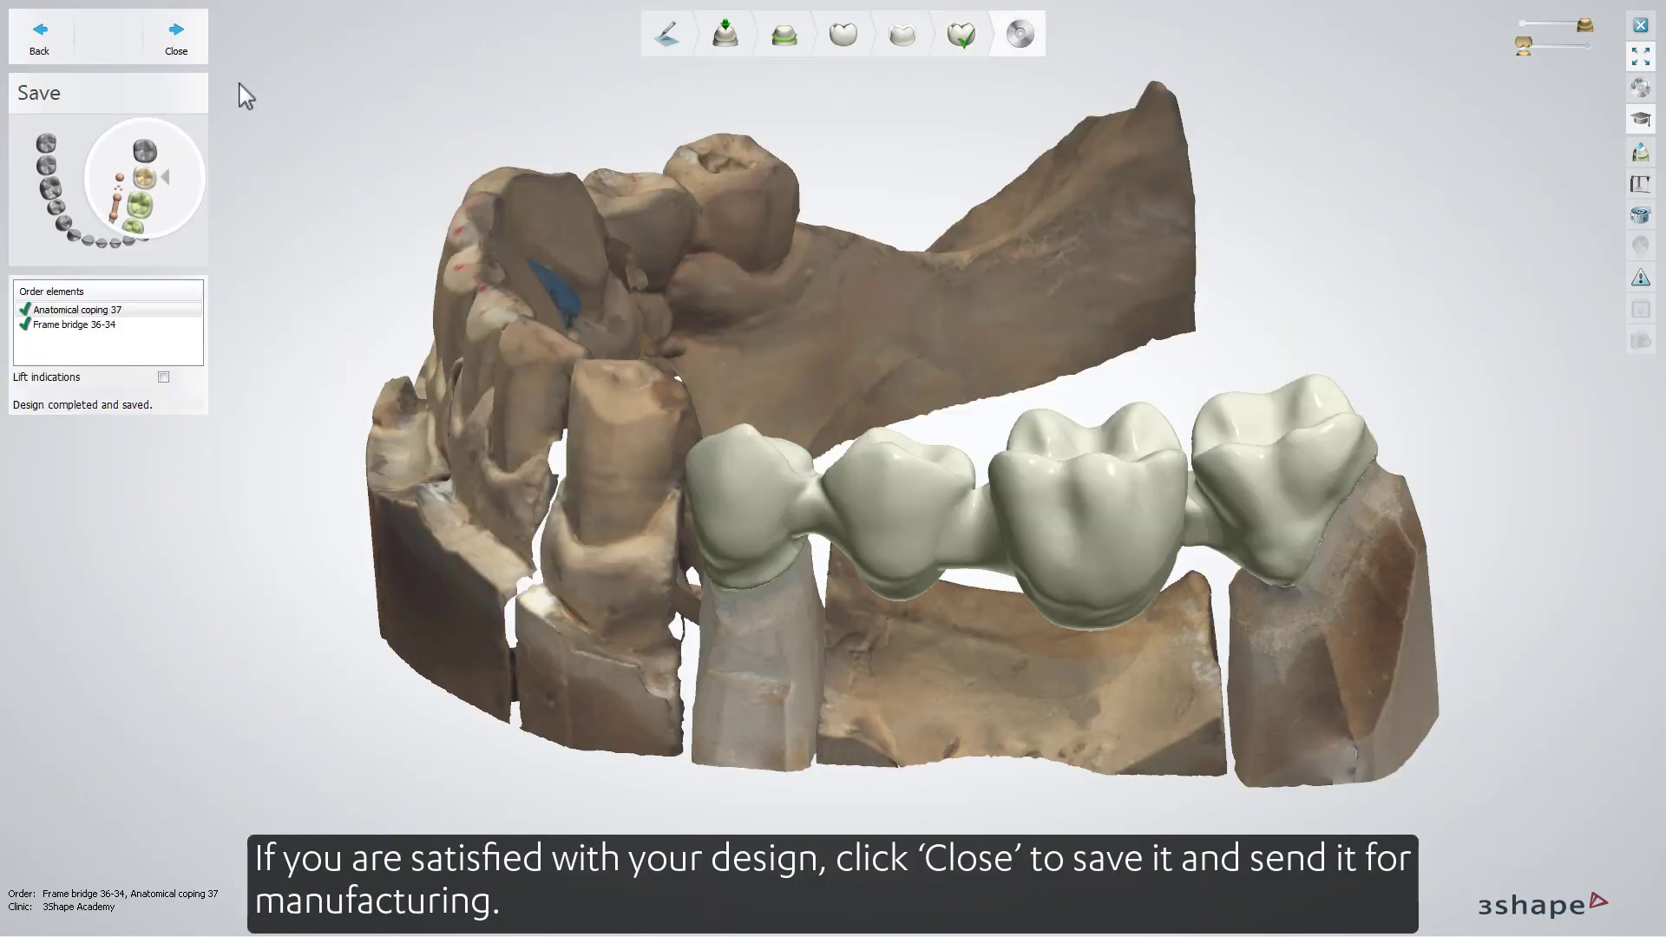